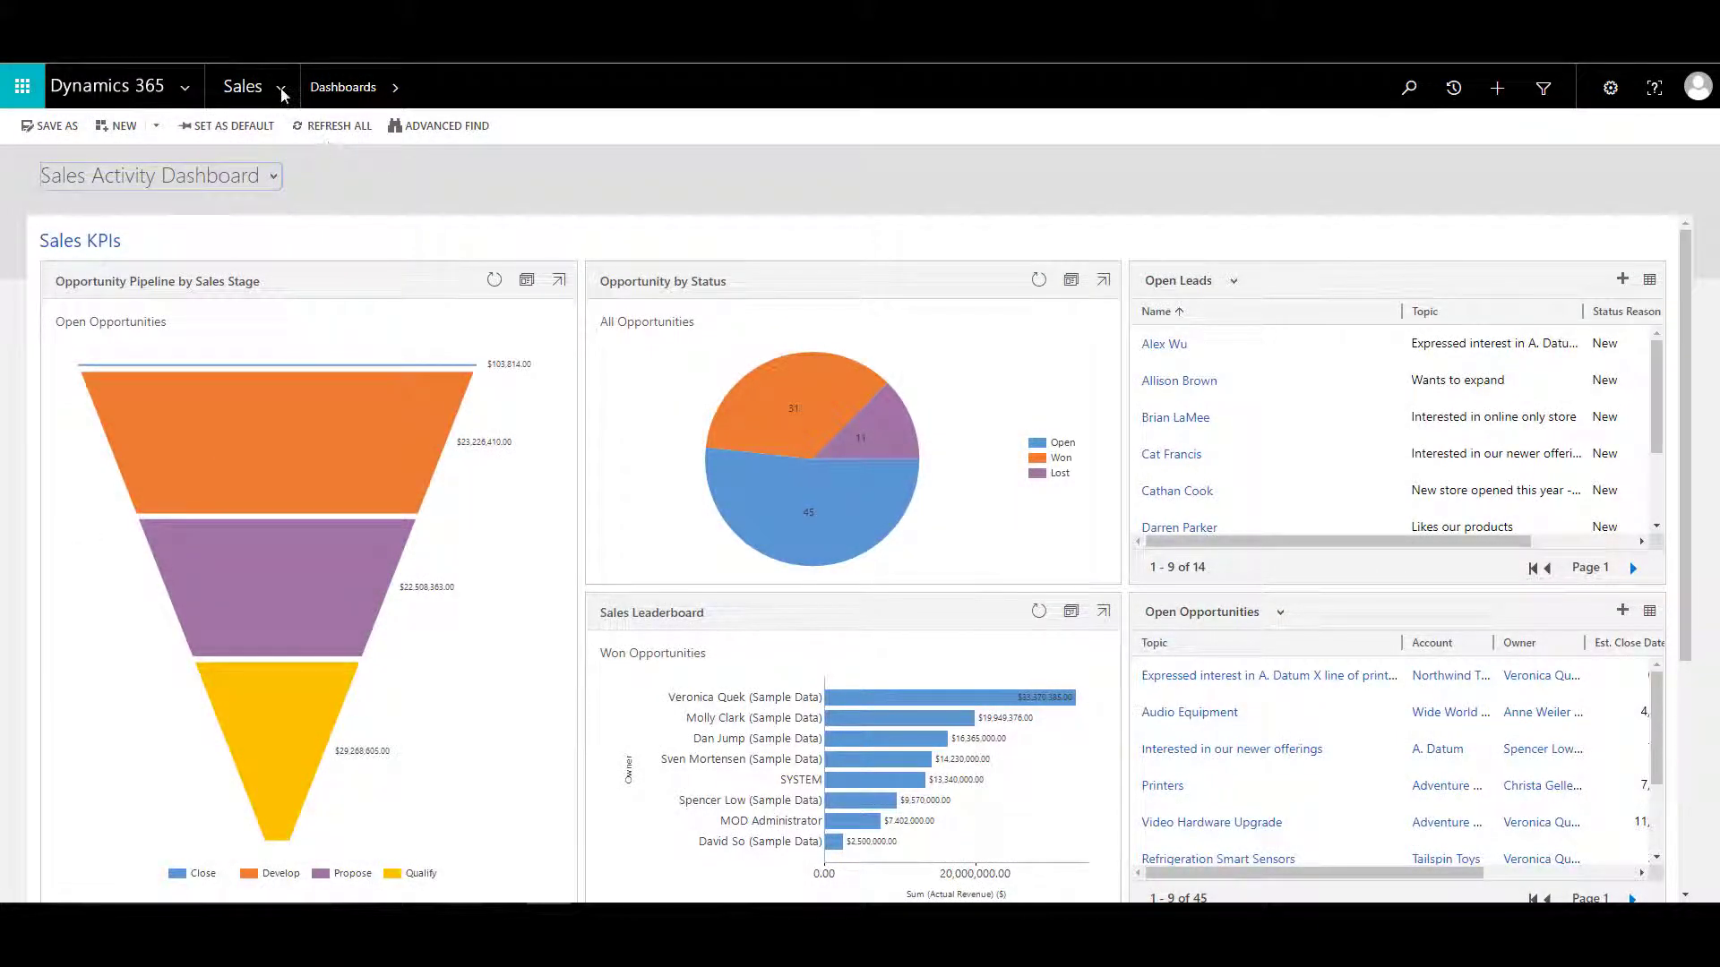
Navigate from the Sales area to Settings > Business Management and bring up Fiscal Year Settings.
click(280, 87)
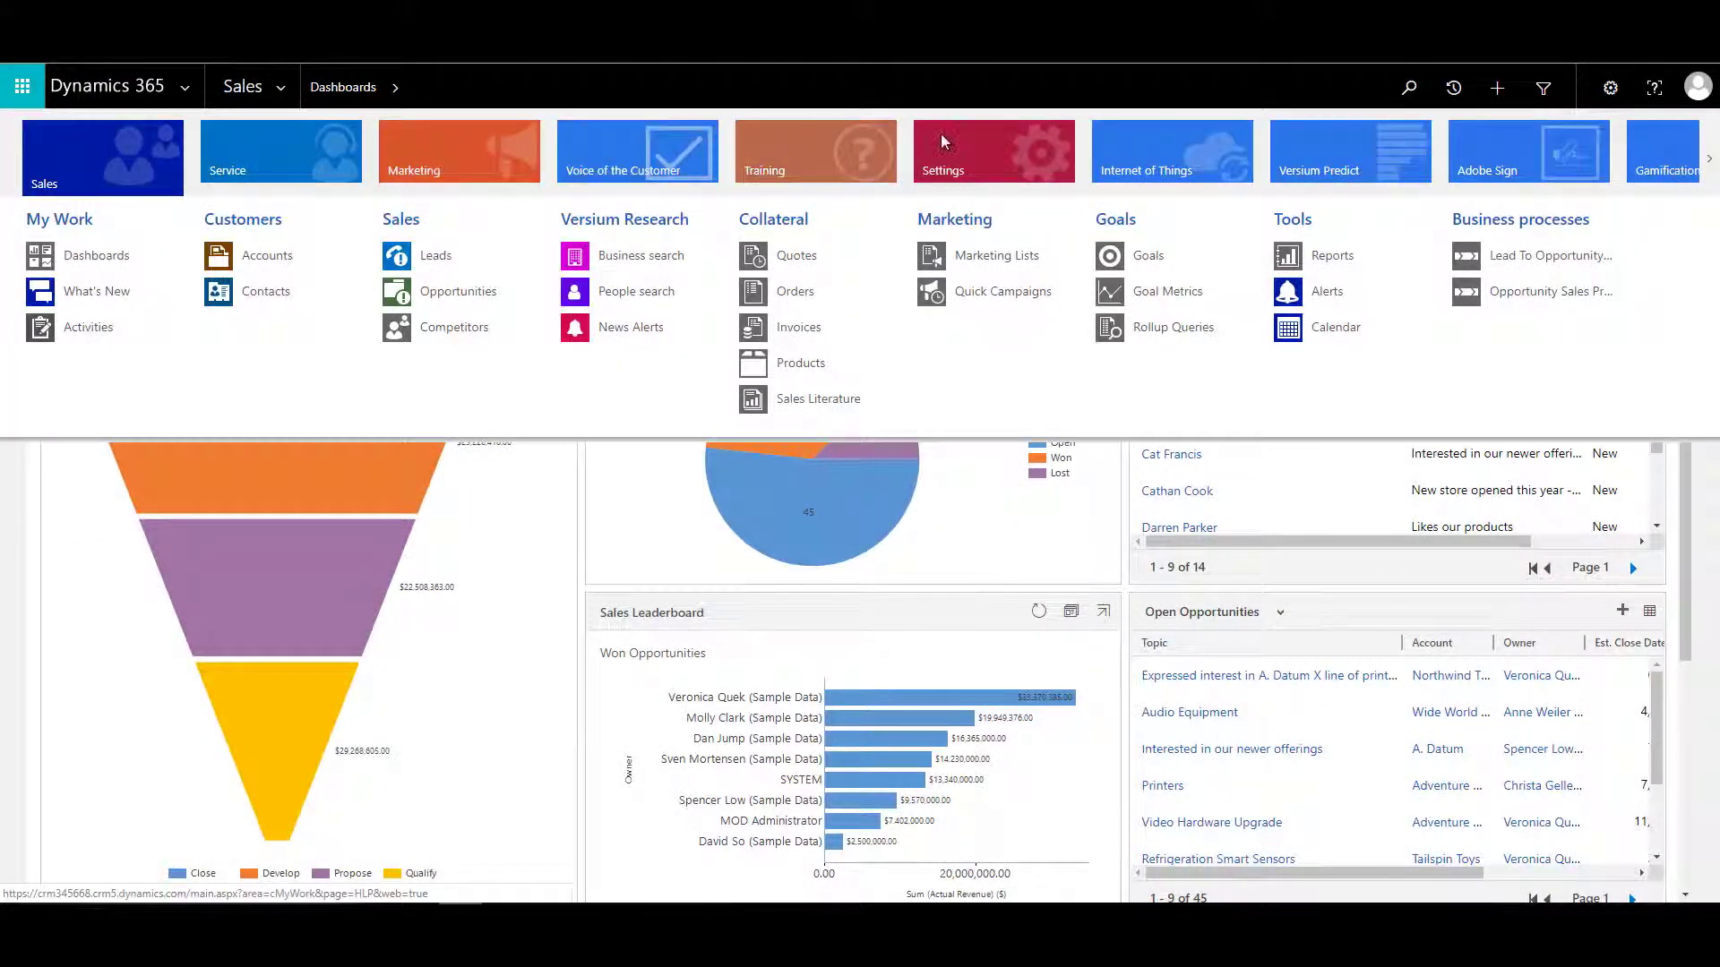
click(941, 135)
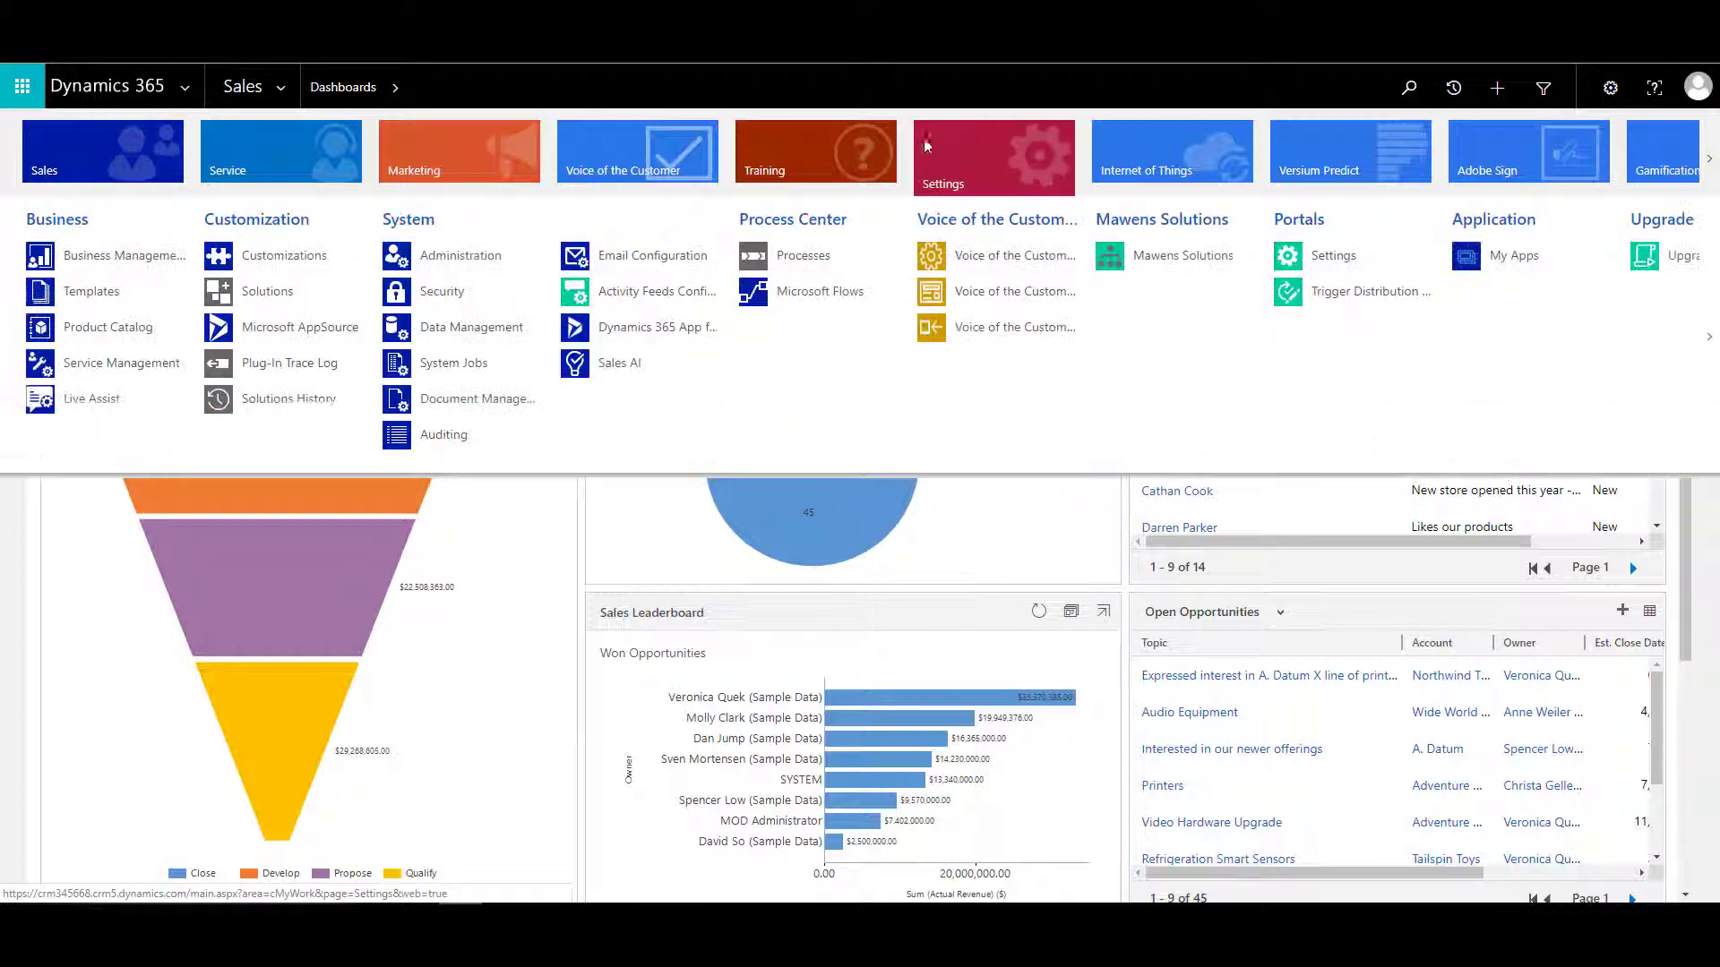
click(154, 260)
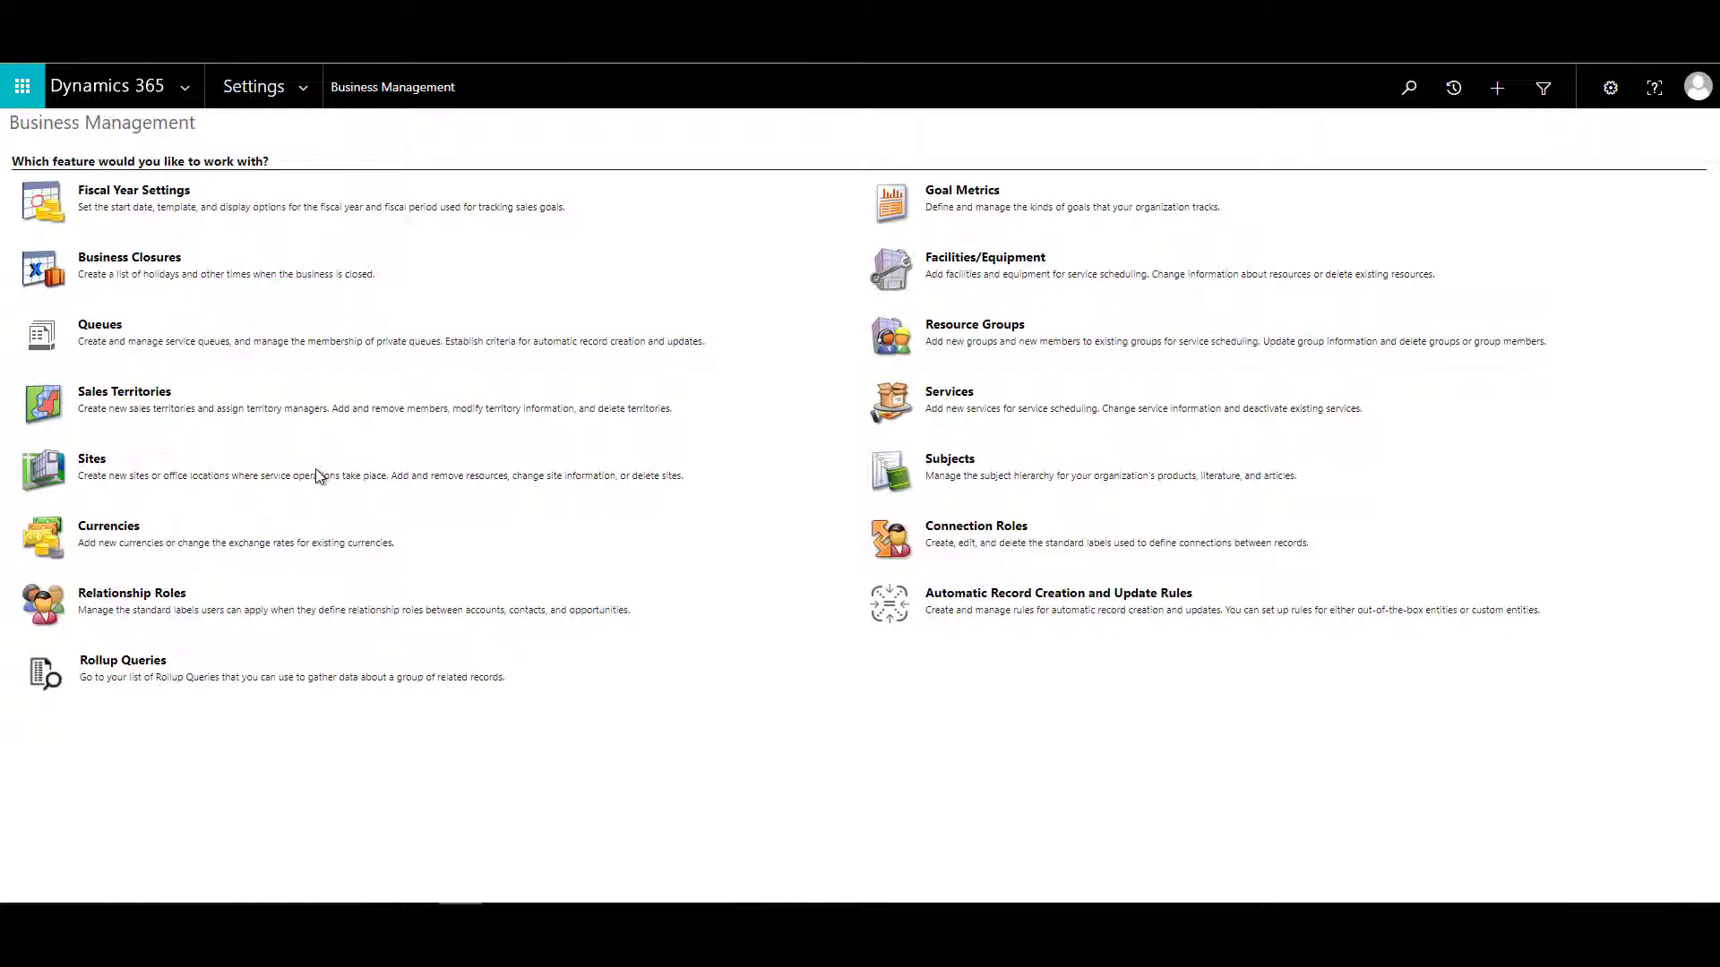
click(170, 198)
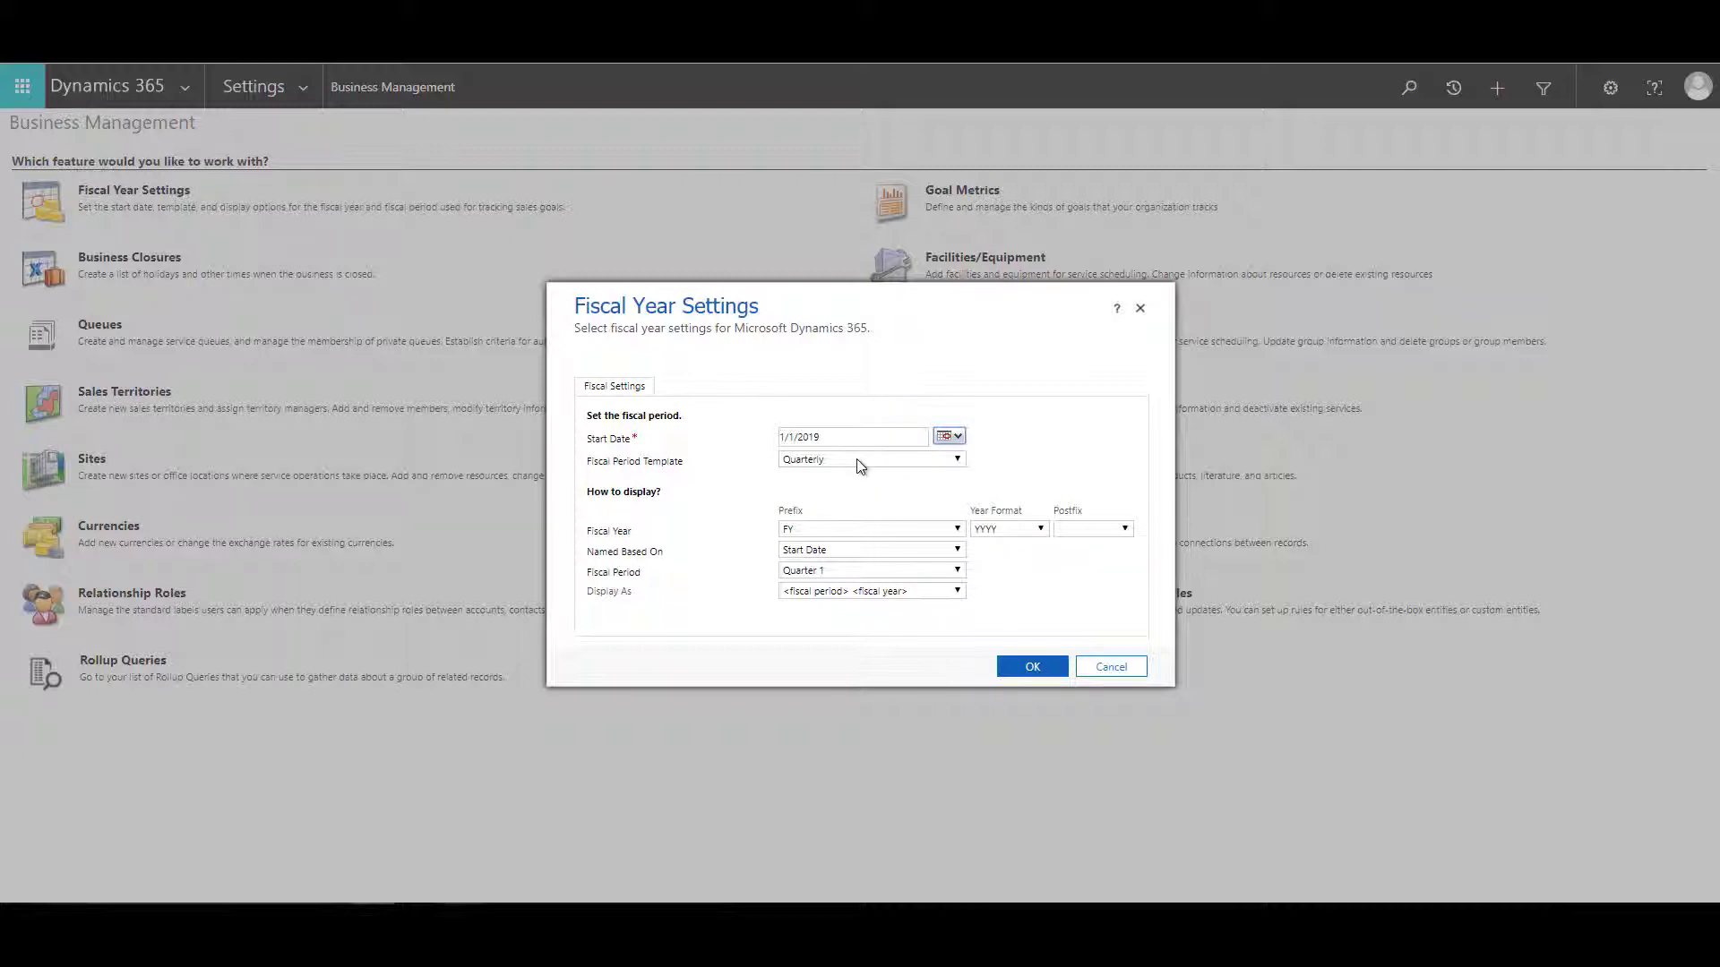
Review the Fiscal Period Template choices and keep Quarterly.
click(922, 463)
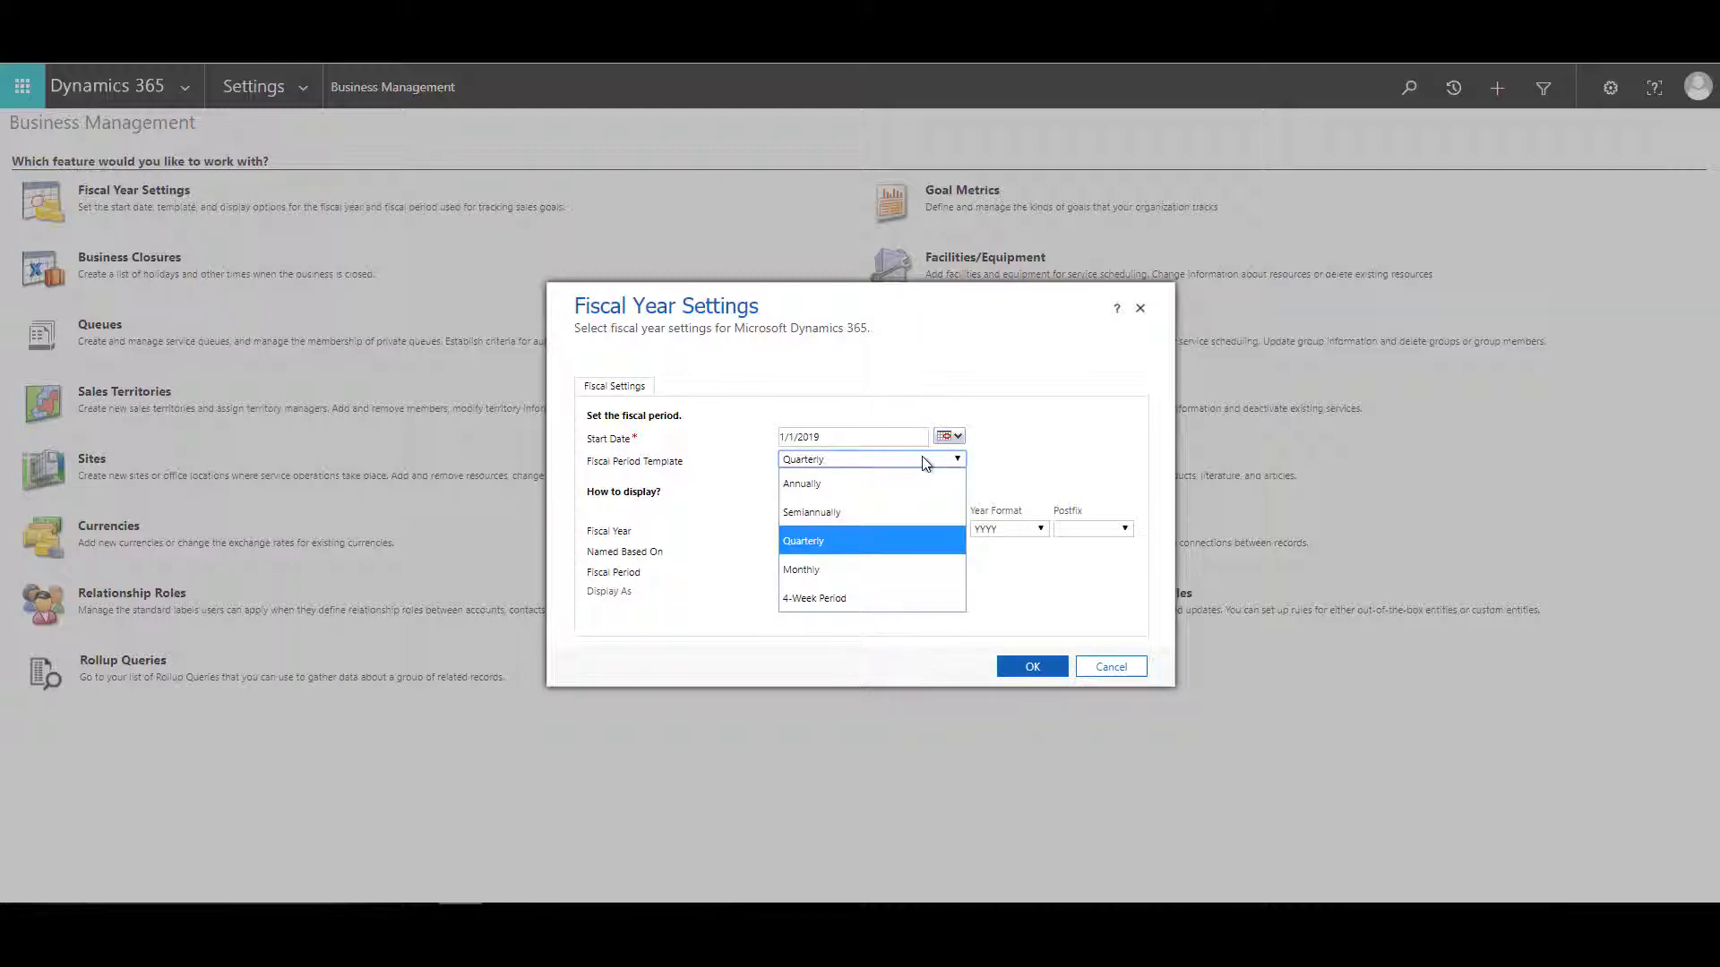
click(1024, 457)
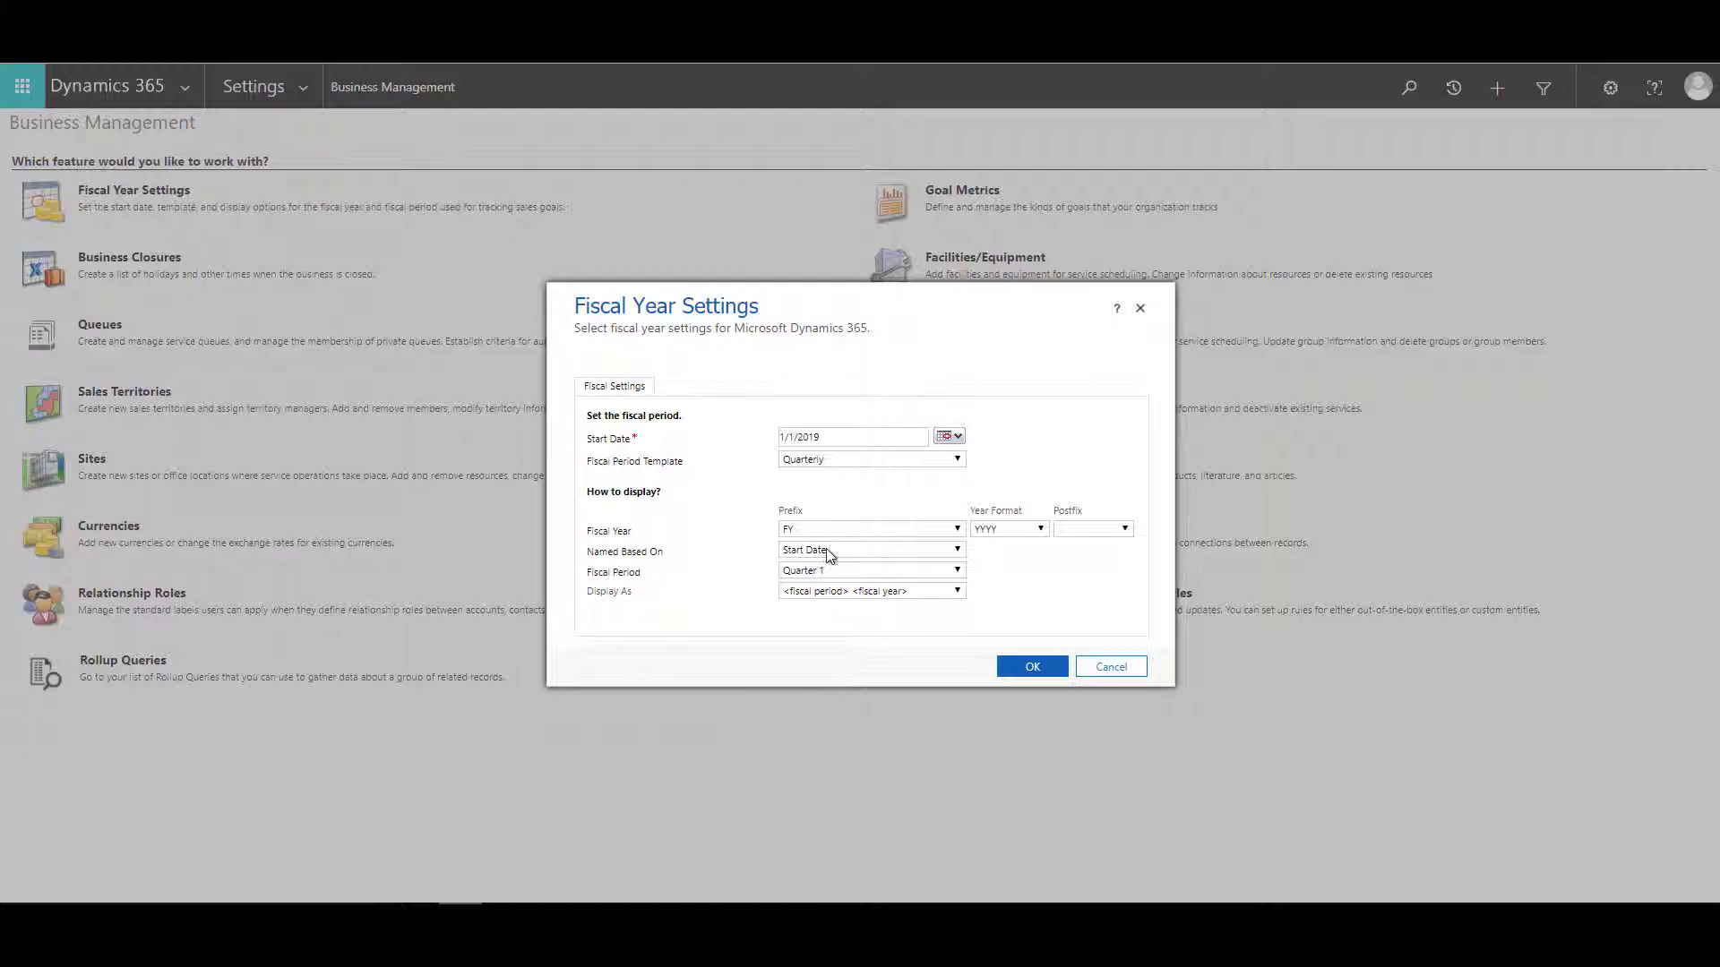
Review Named Based On, Fiscal Period and Display As choices, keeping Start Date, Quarter 1 and the default format.
click(868, 557)
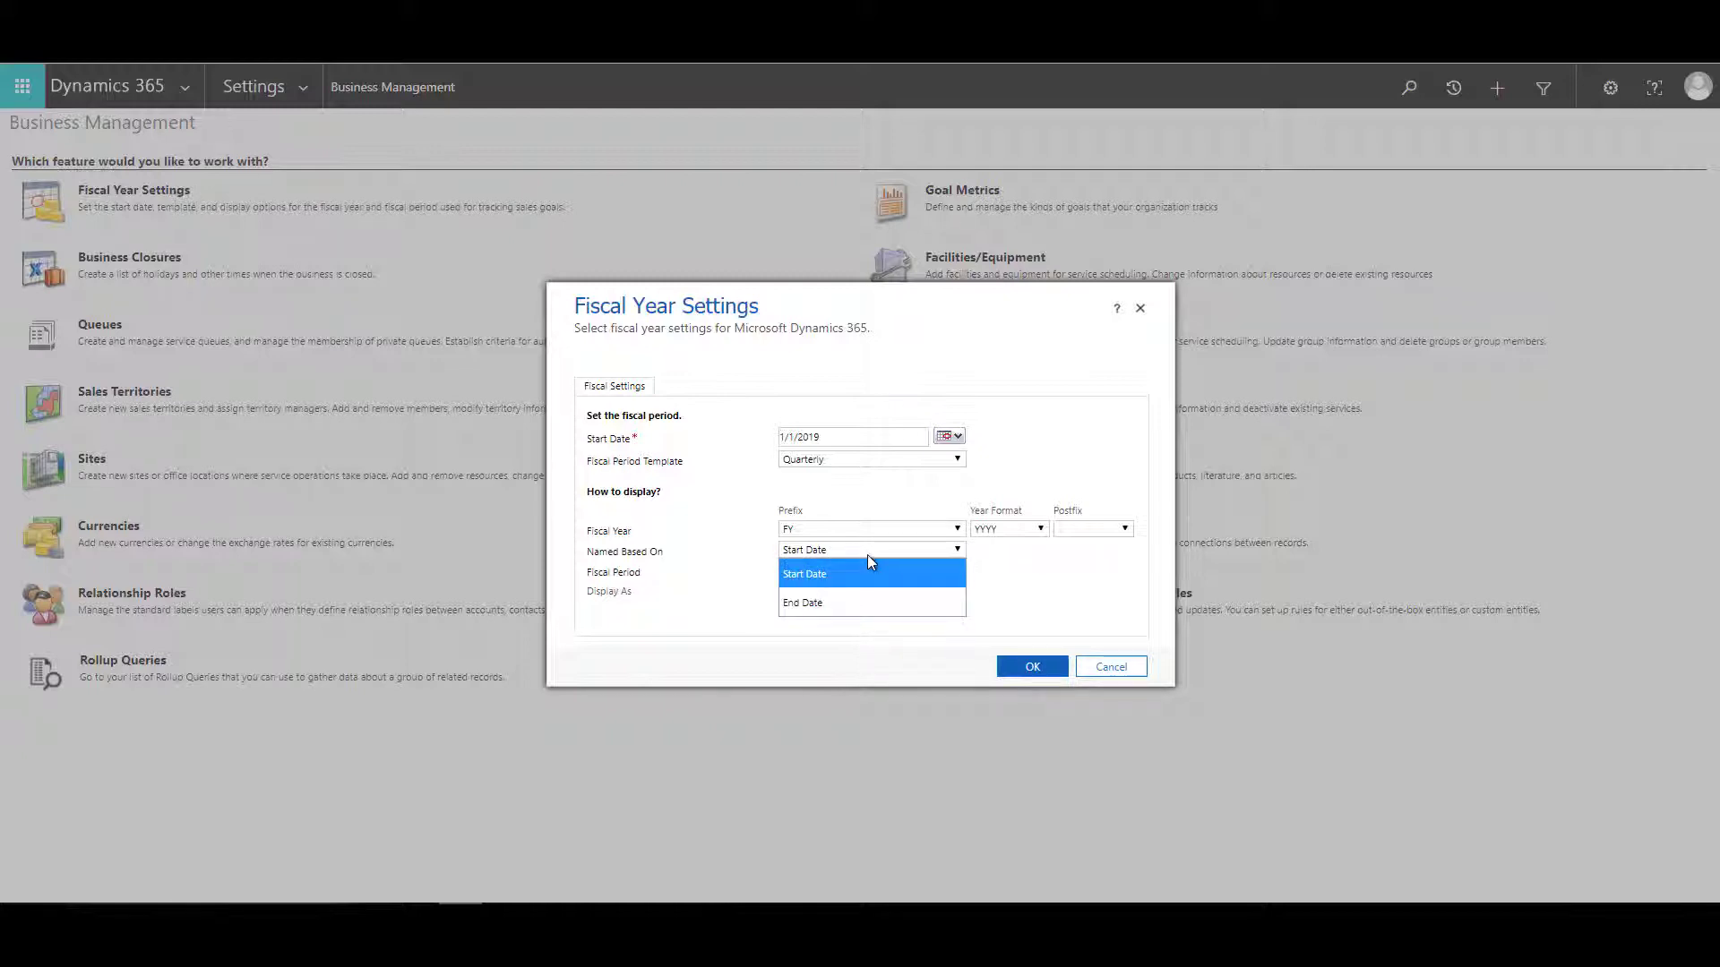
click(994, 558)
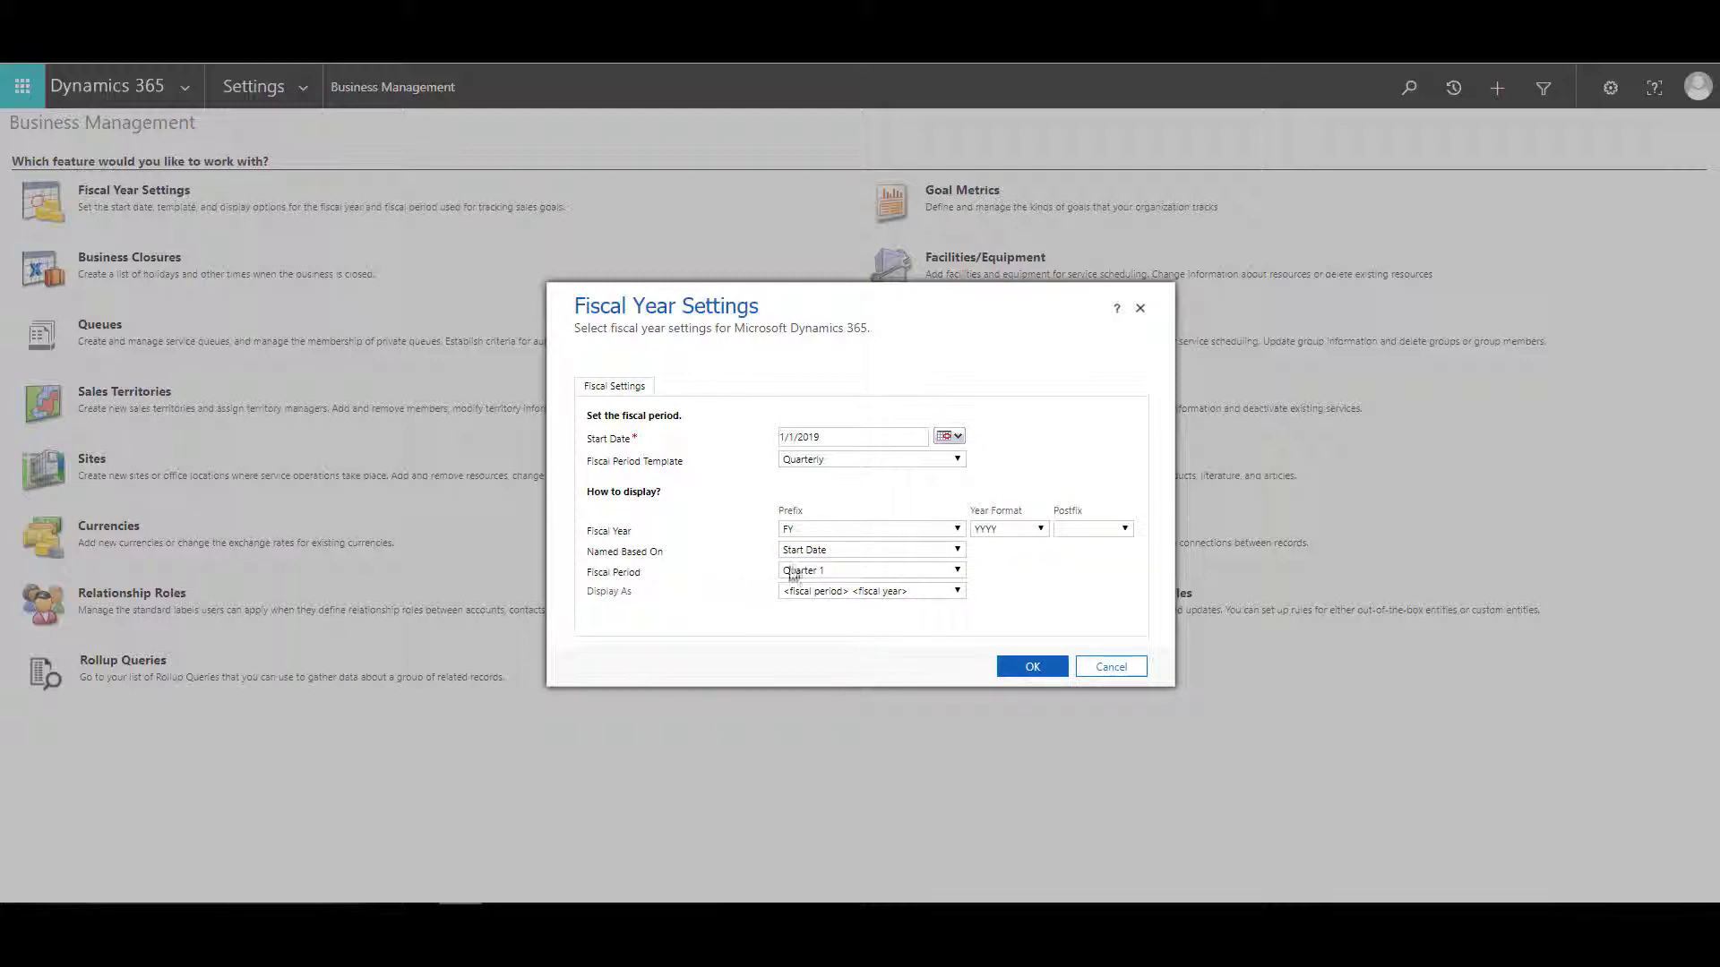
click(852, 574)
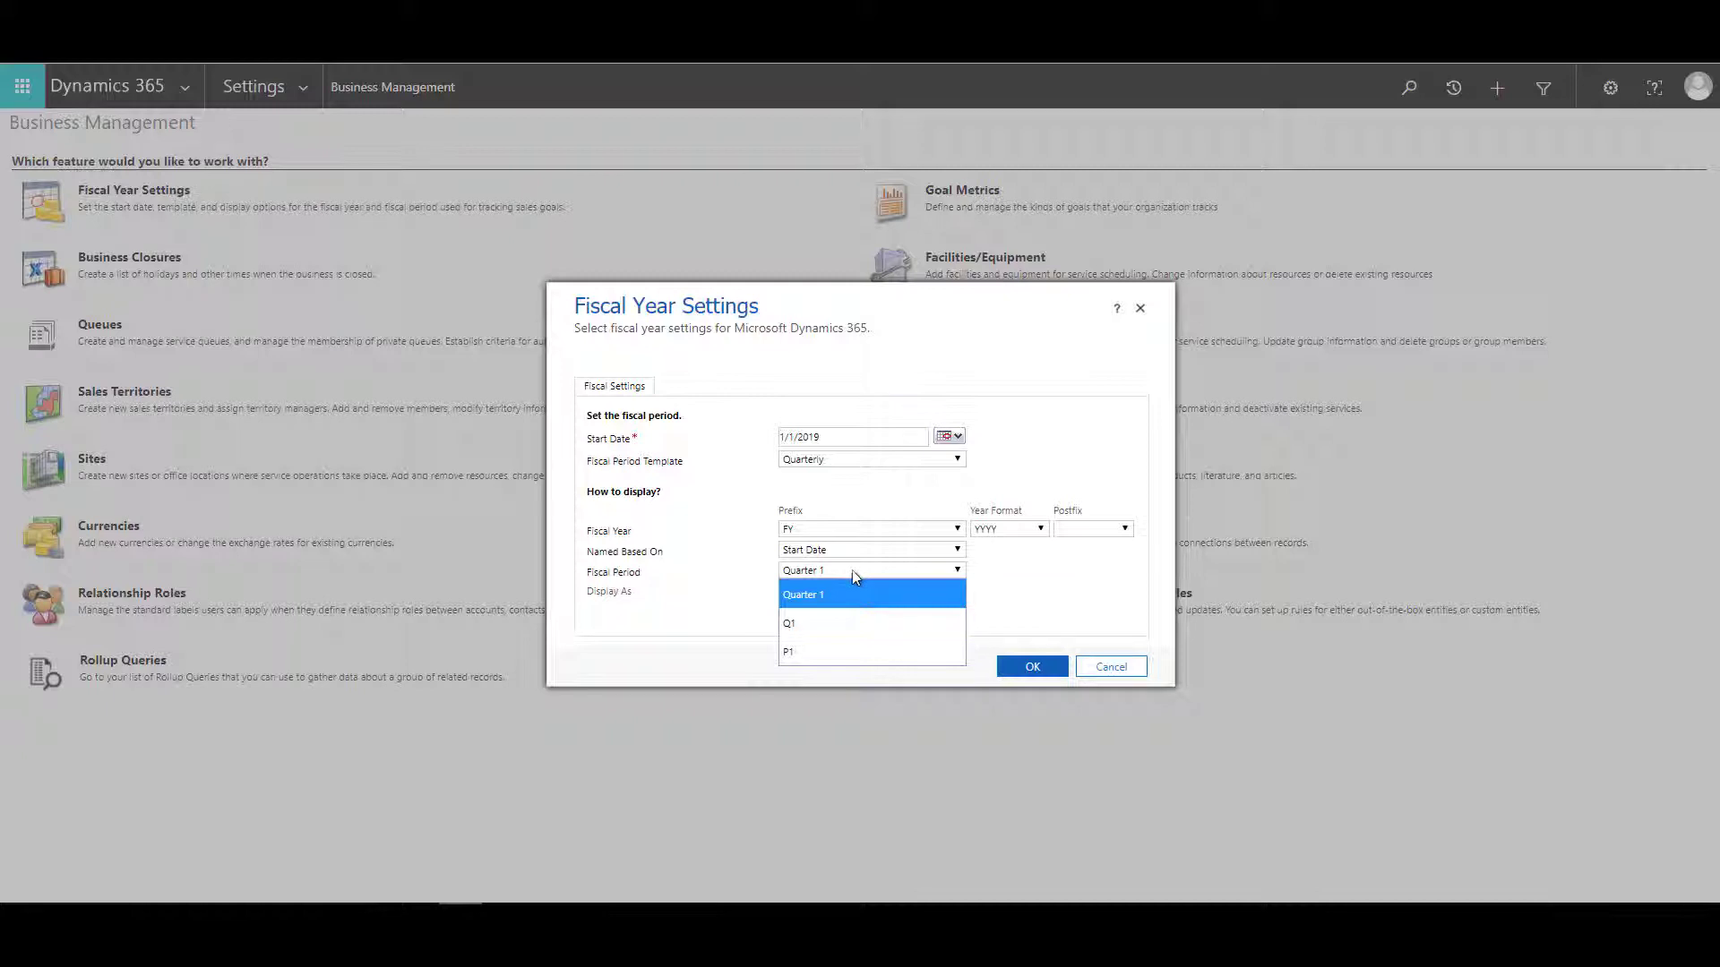
click(1013, 567)
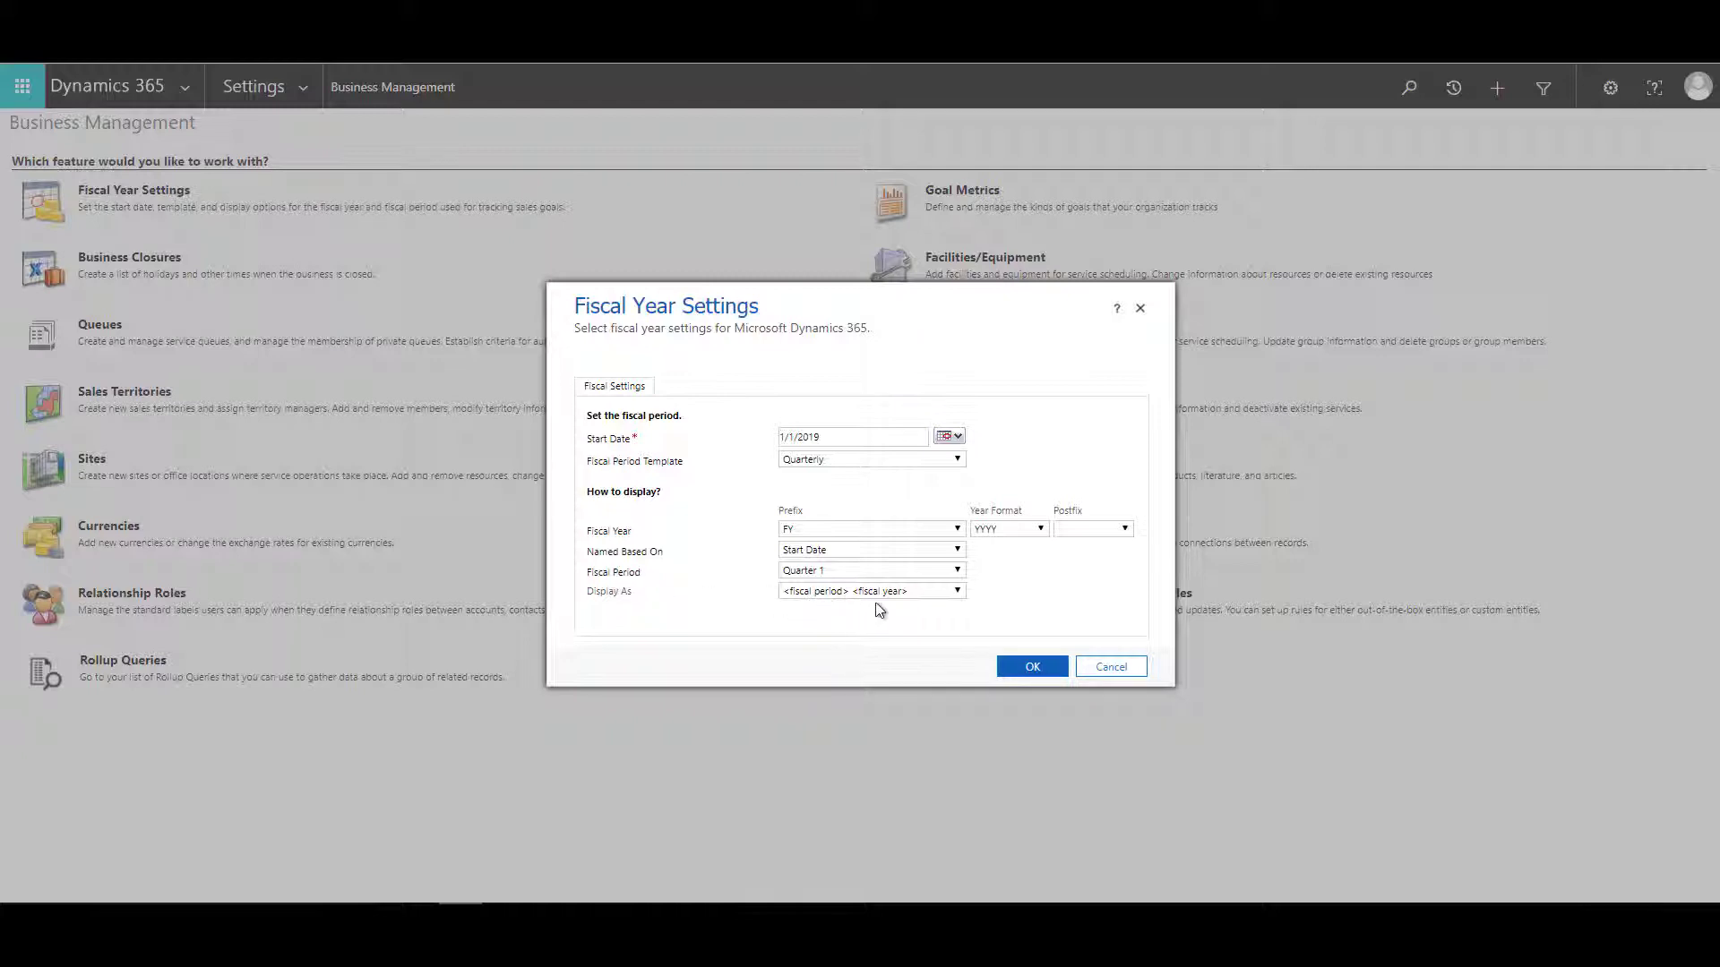
click(956, 592)
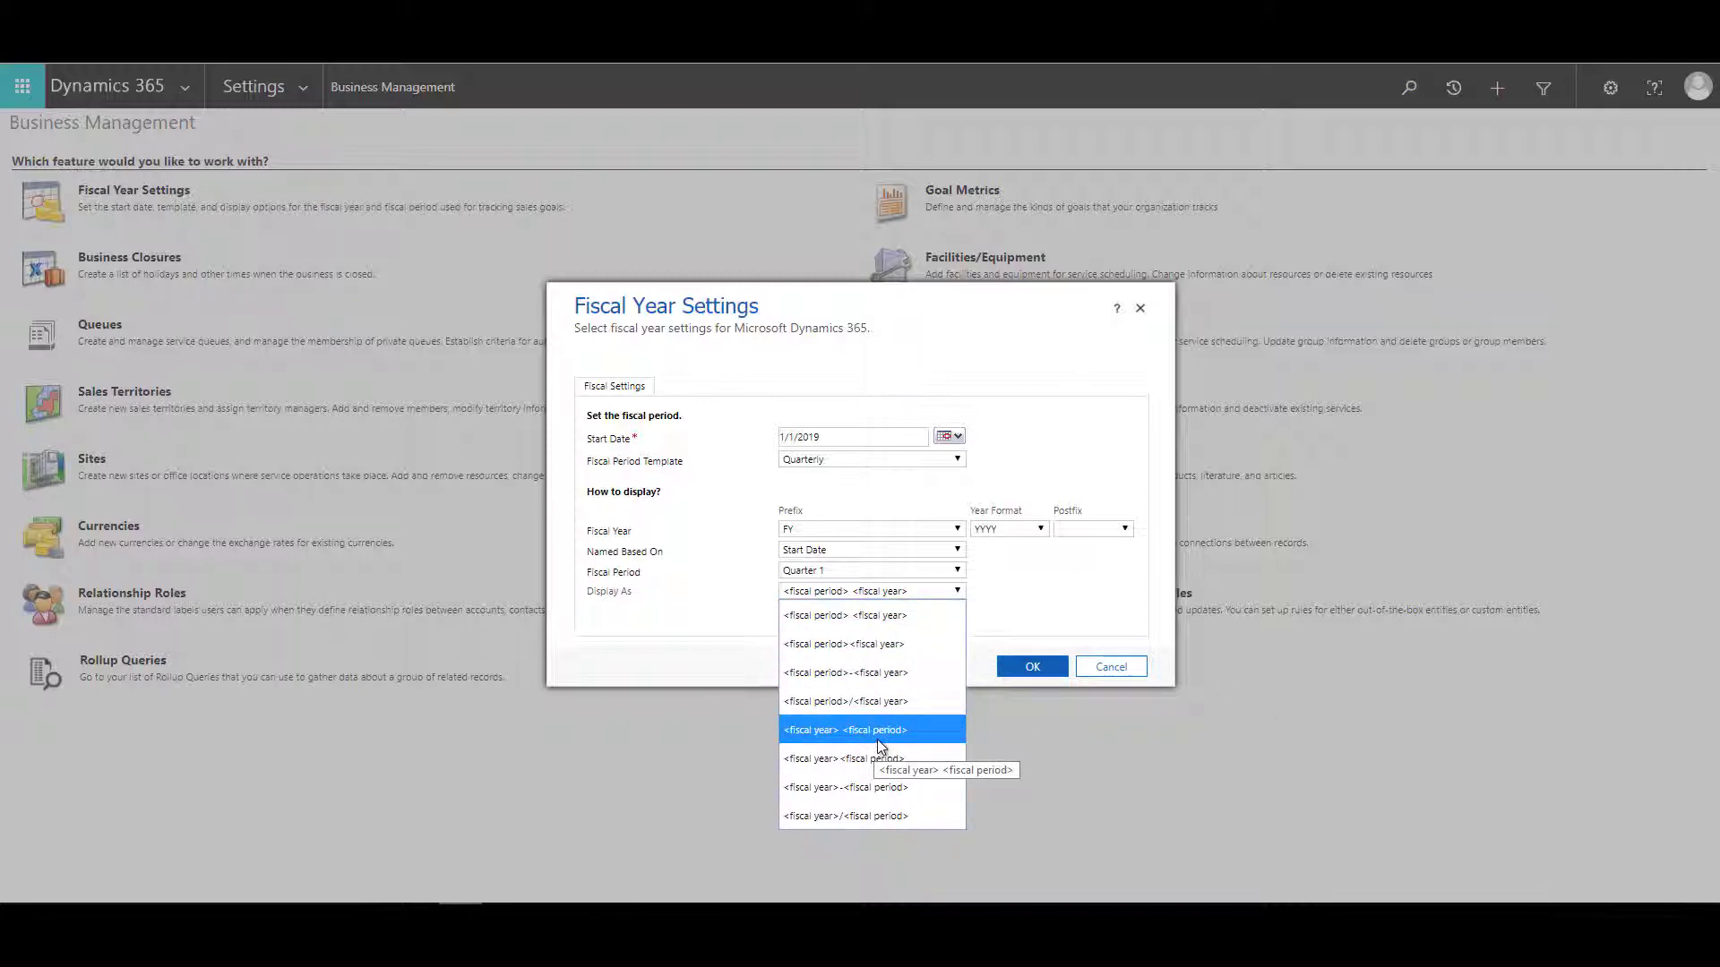
click(1054, 599)
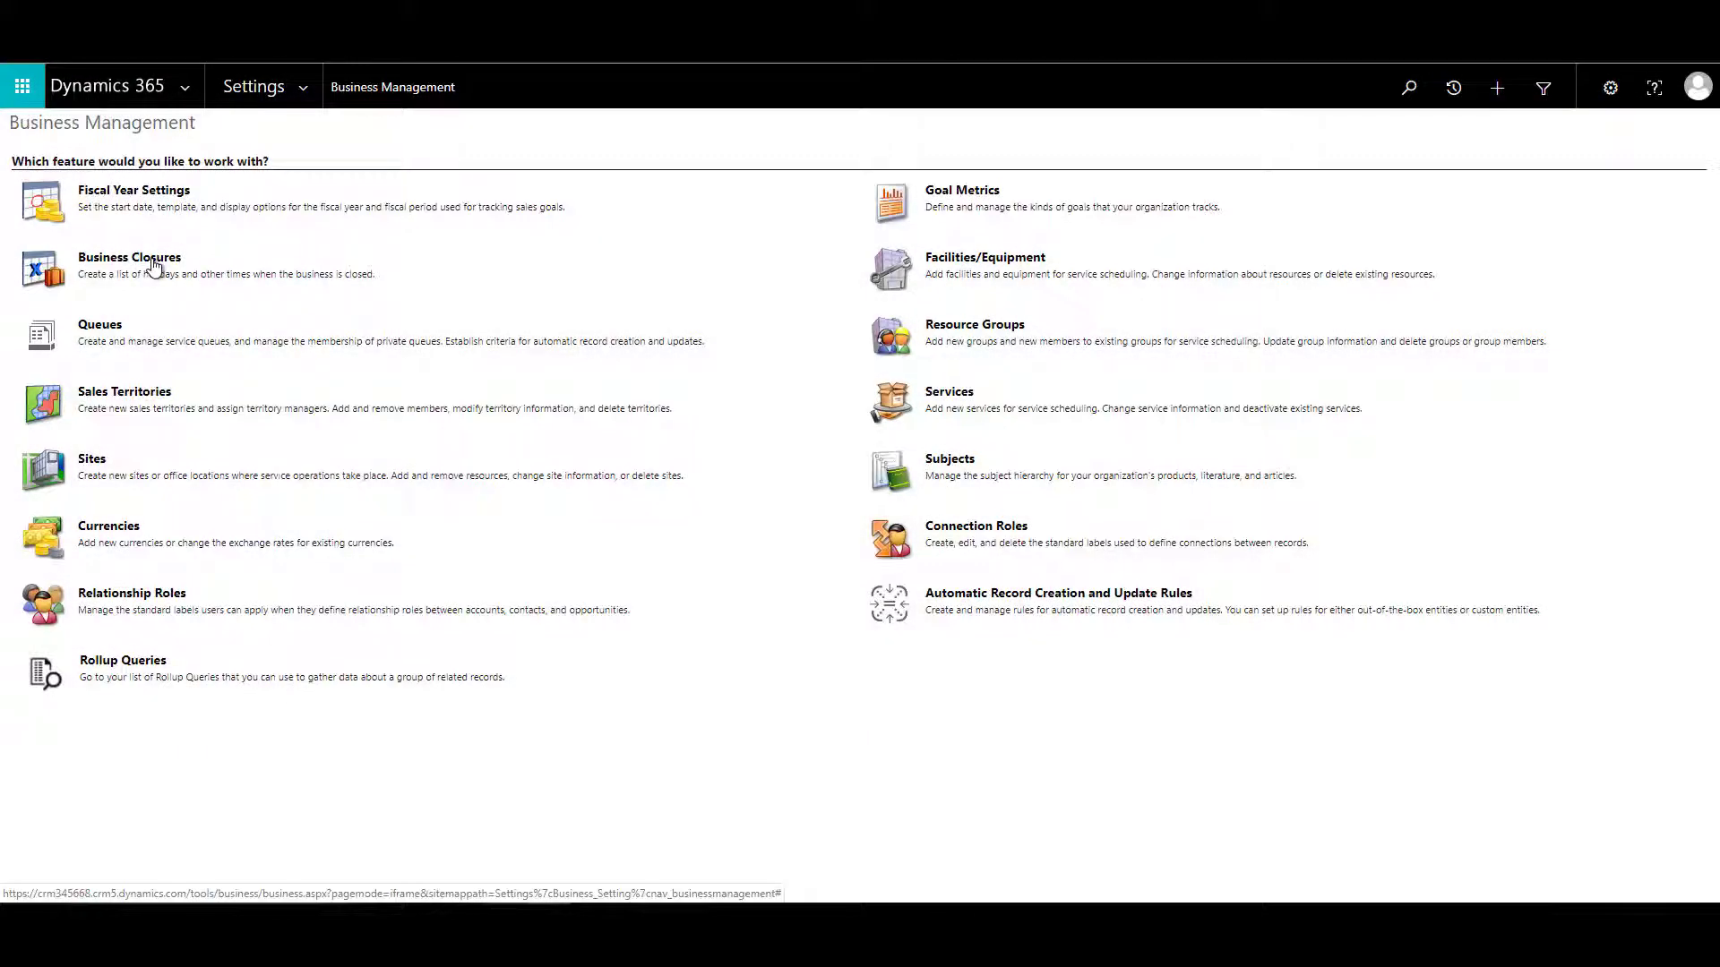
View the empty 2019 Business Closures list and start a new closure.
click(155, 266)
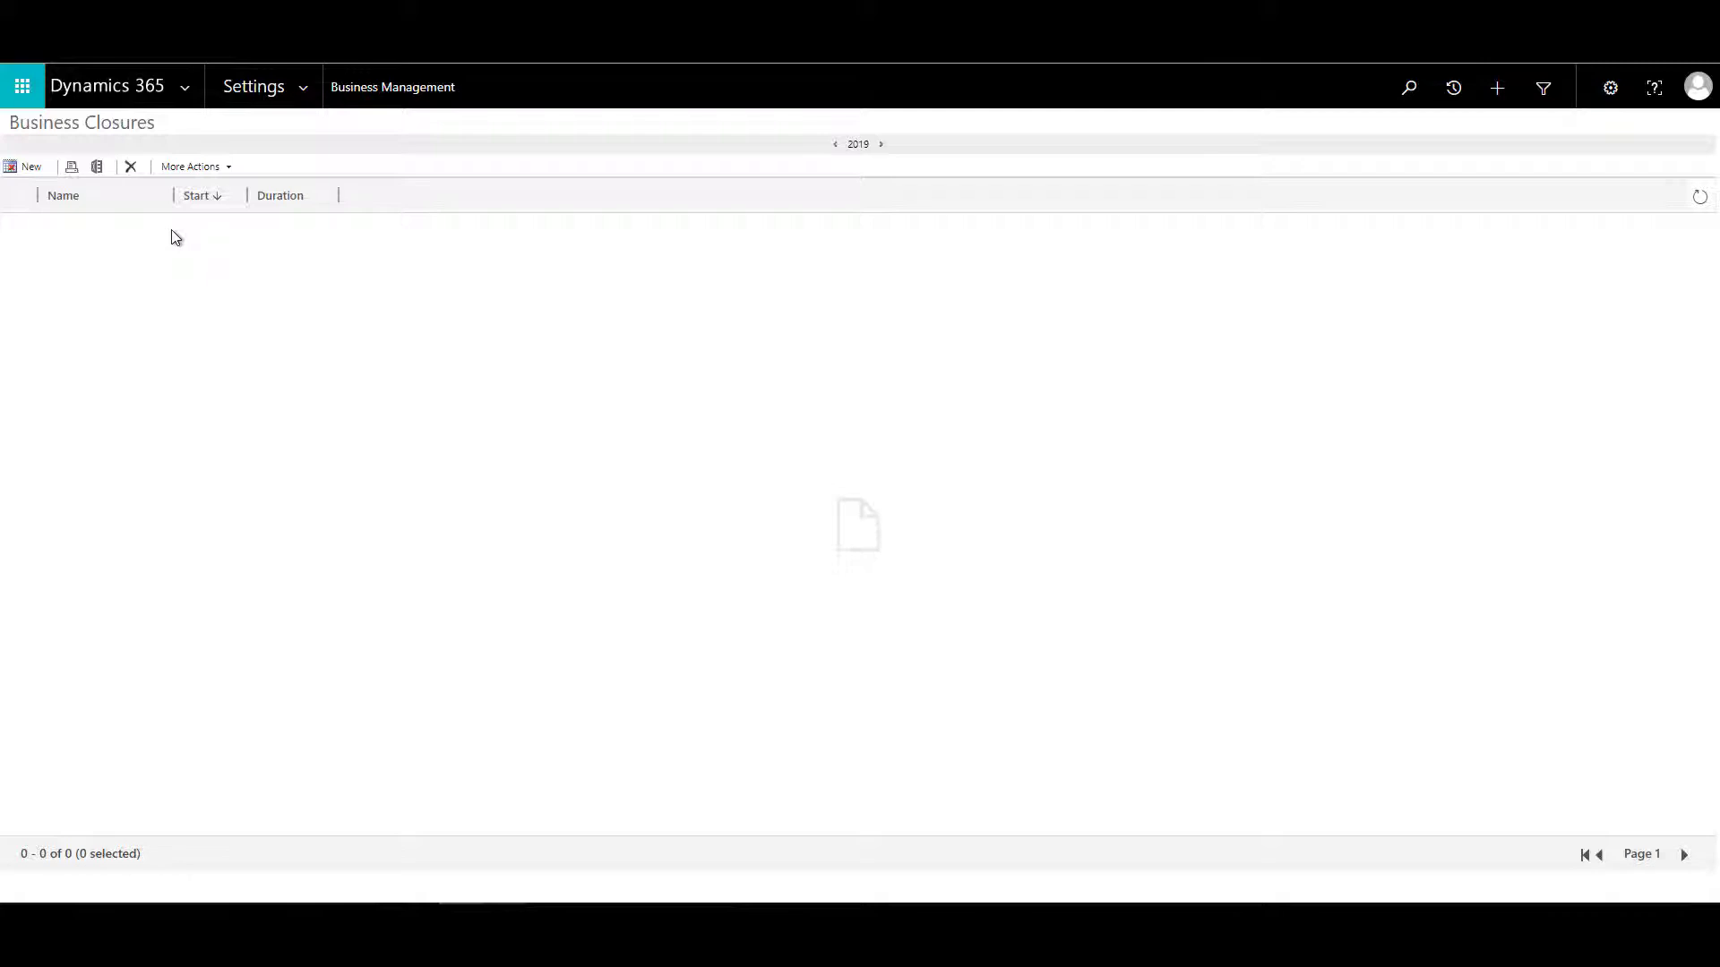
click(40, 167)
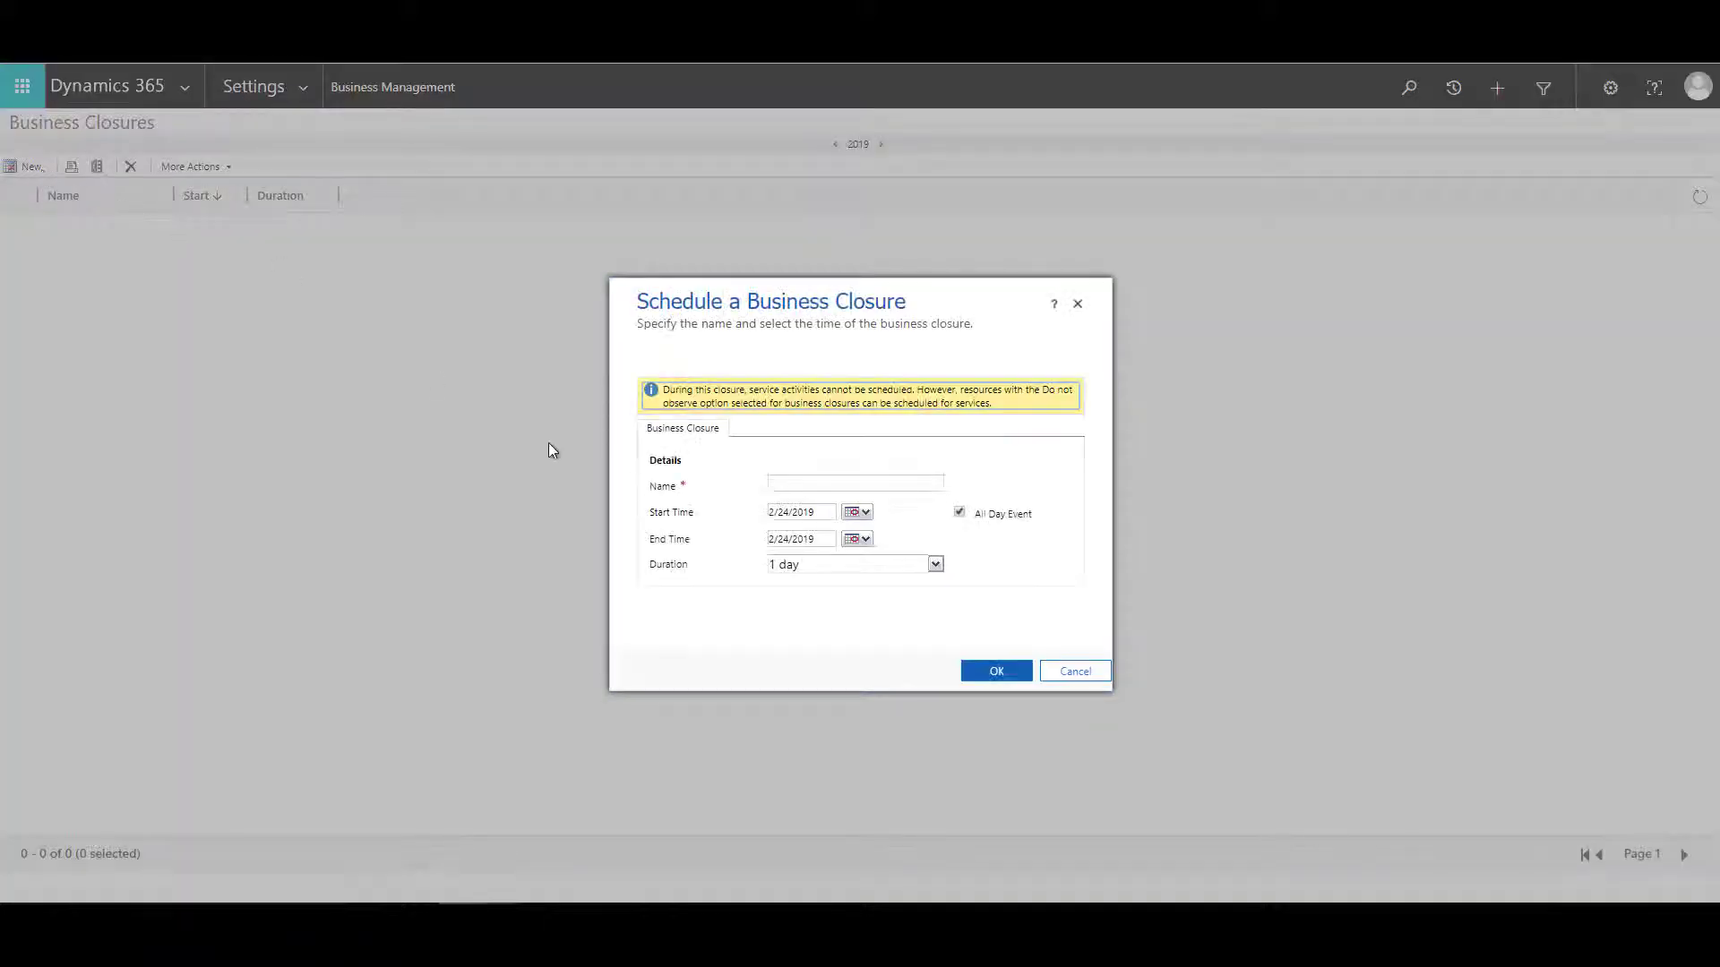
Save an Anzac Day closure on 4/25/2019 as an all-day event lasting 1 day.
click(790, 486)
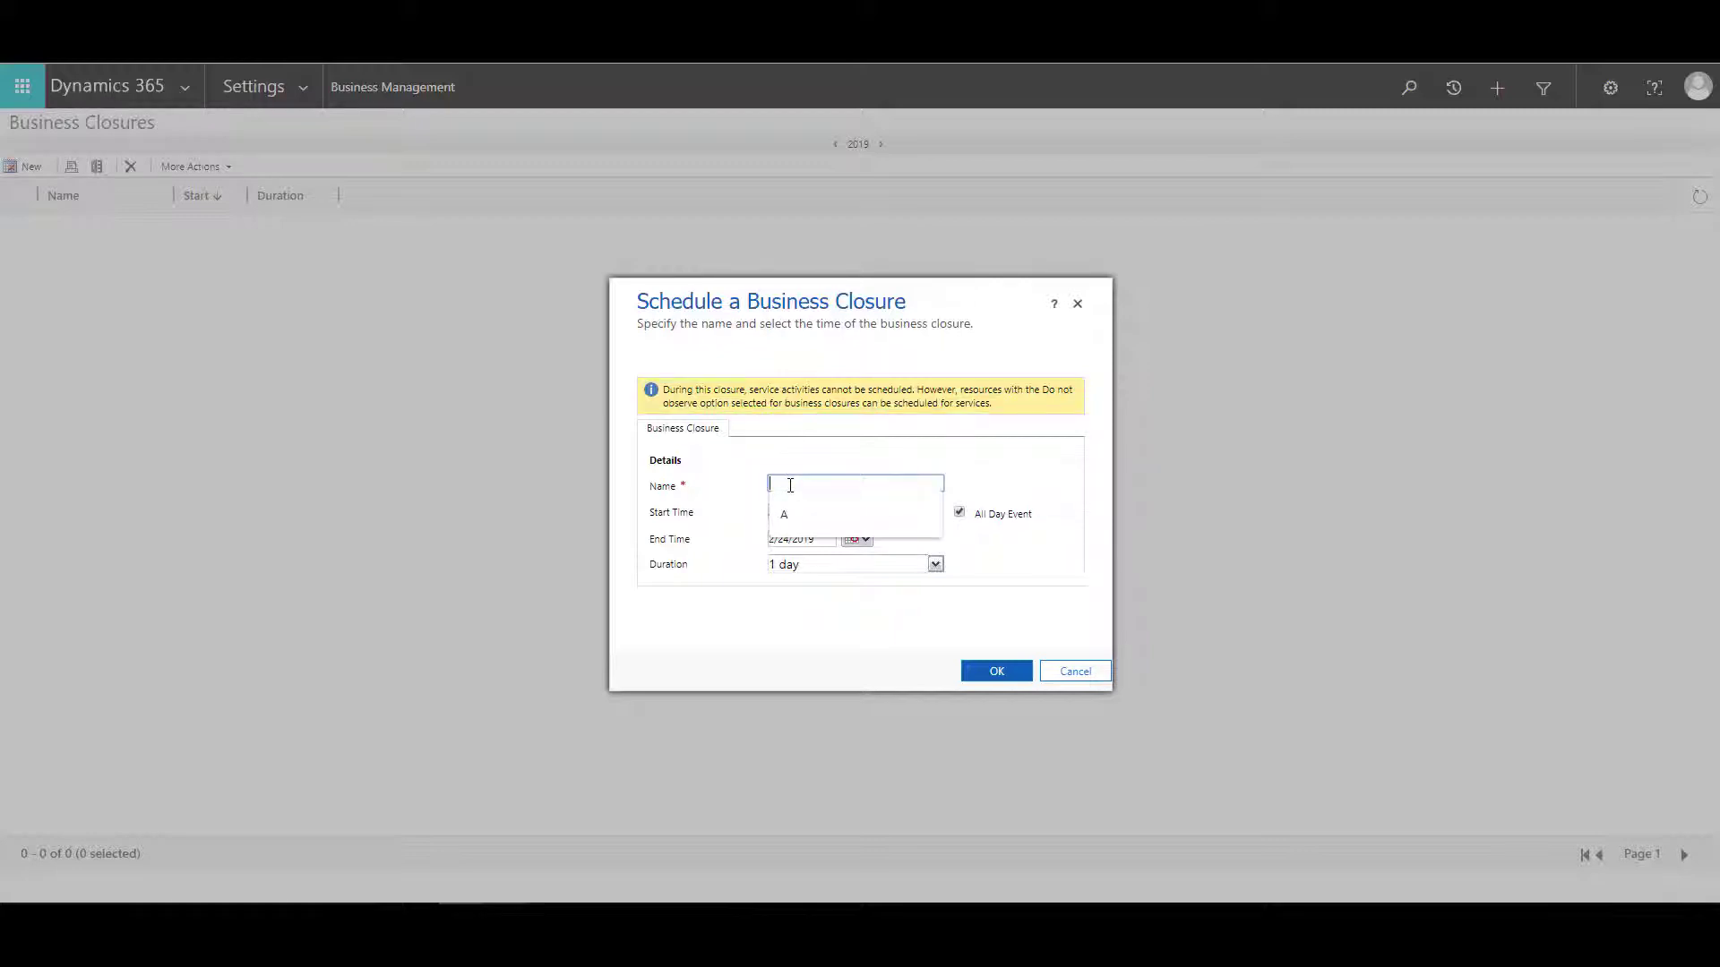
text(Anza)
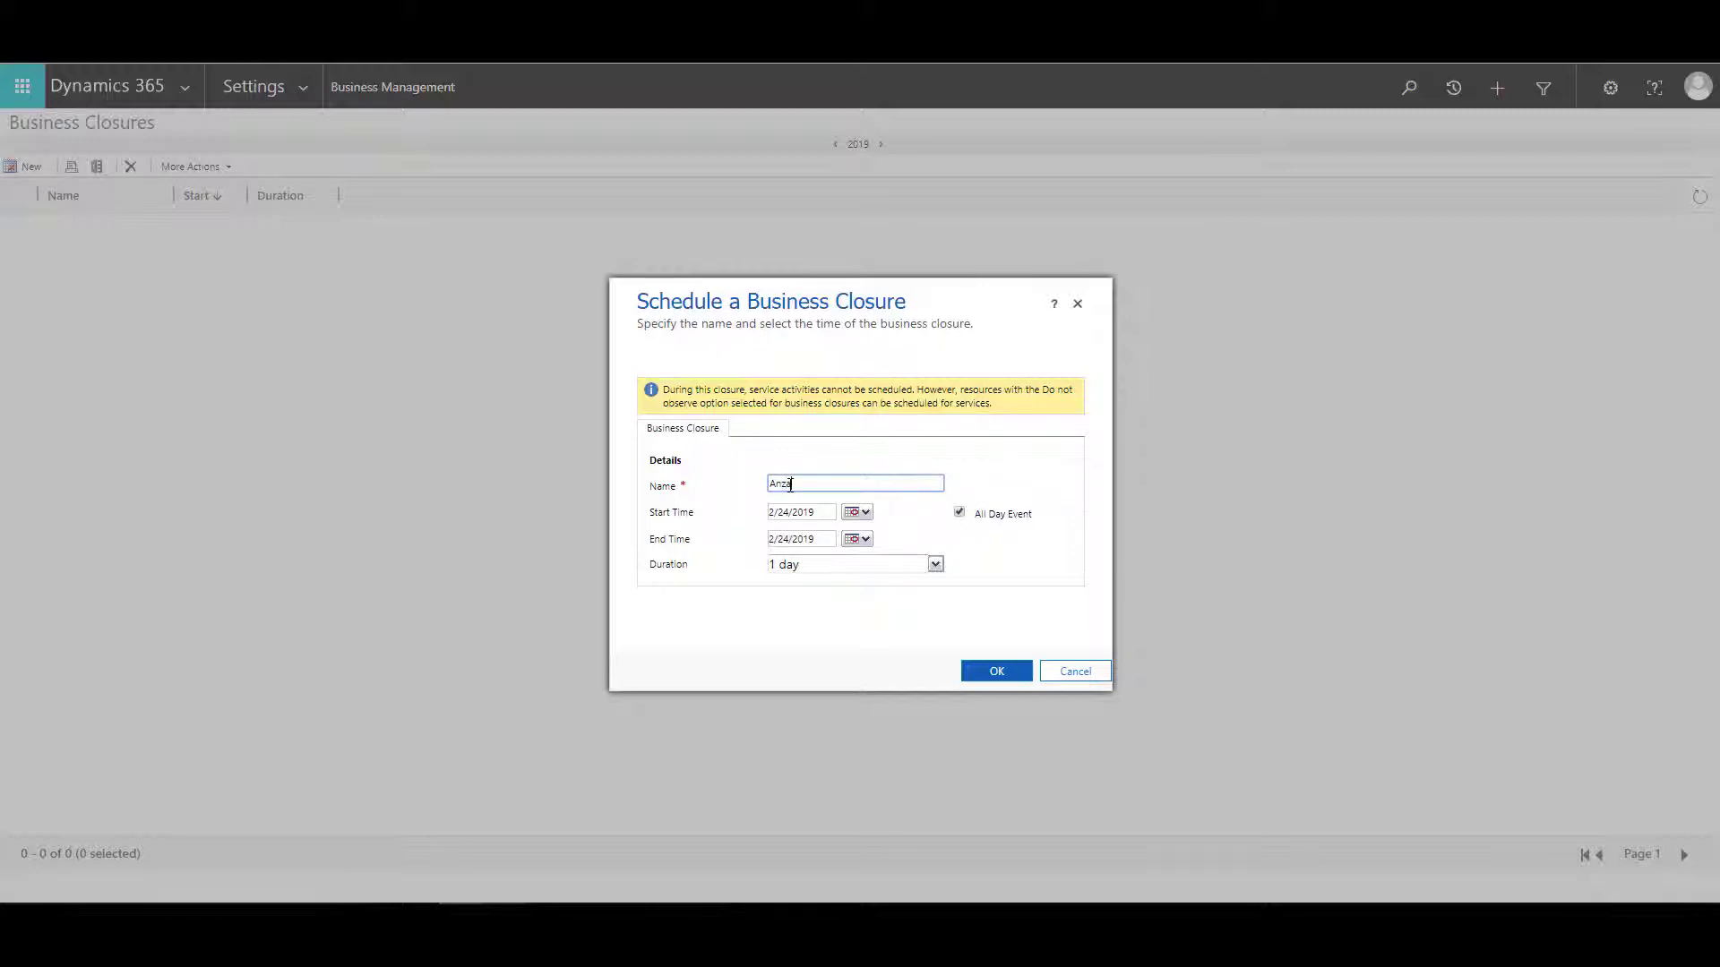
text(c Day)
click(853, 512)
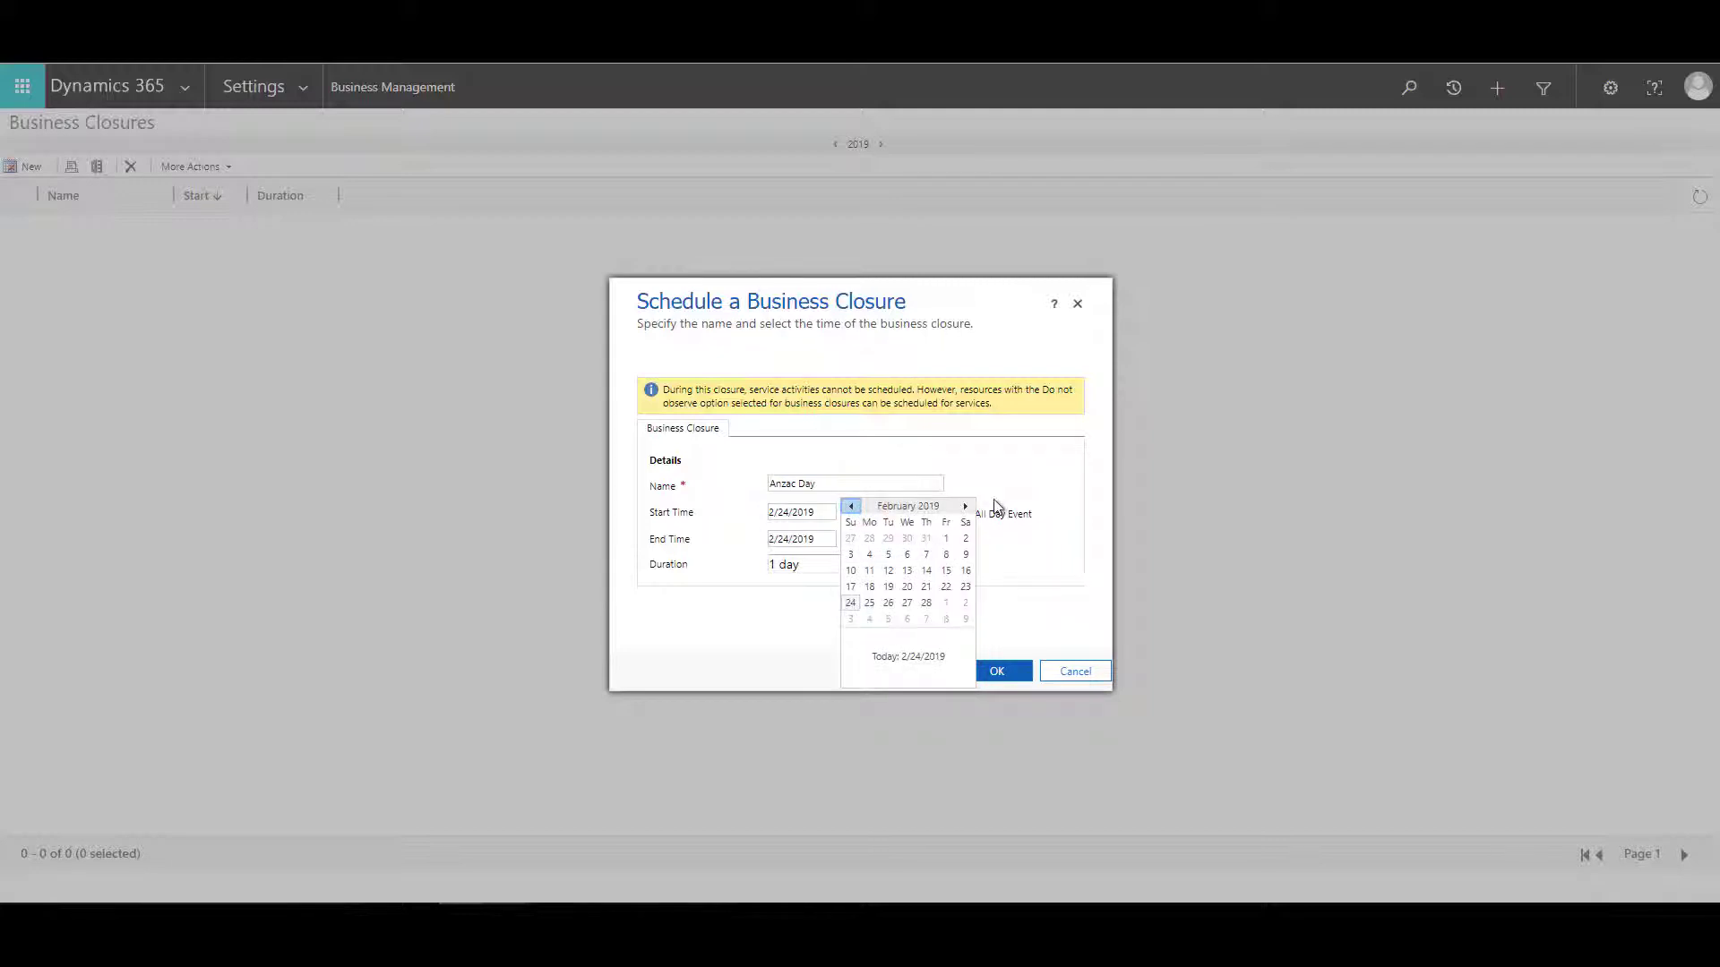
click(965, 508)
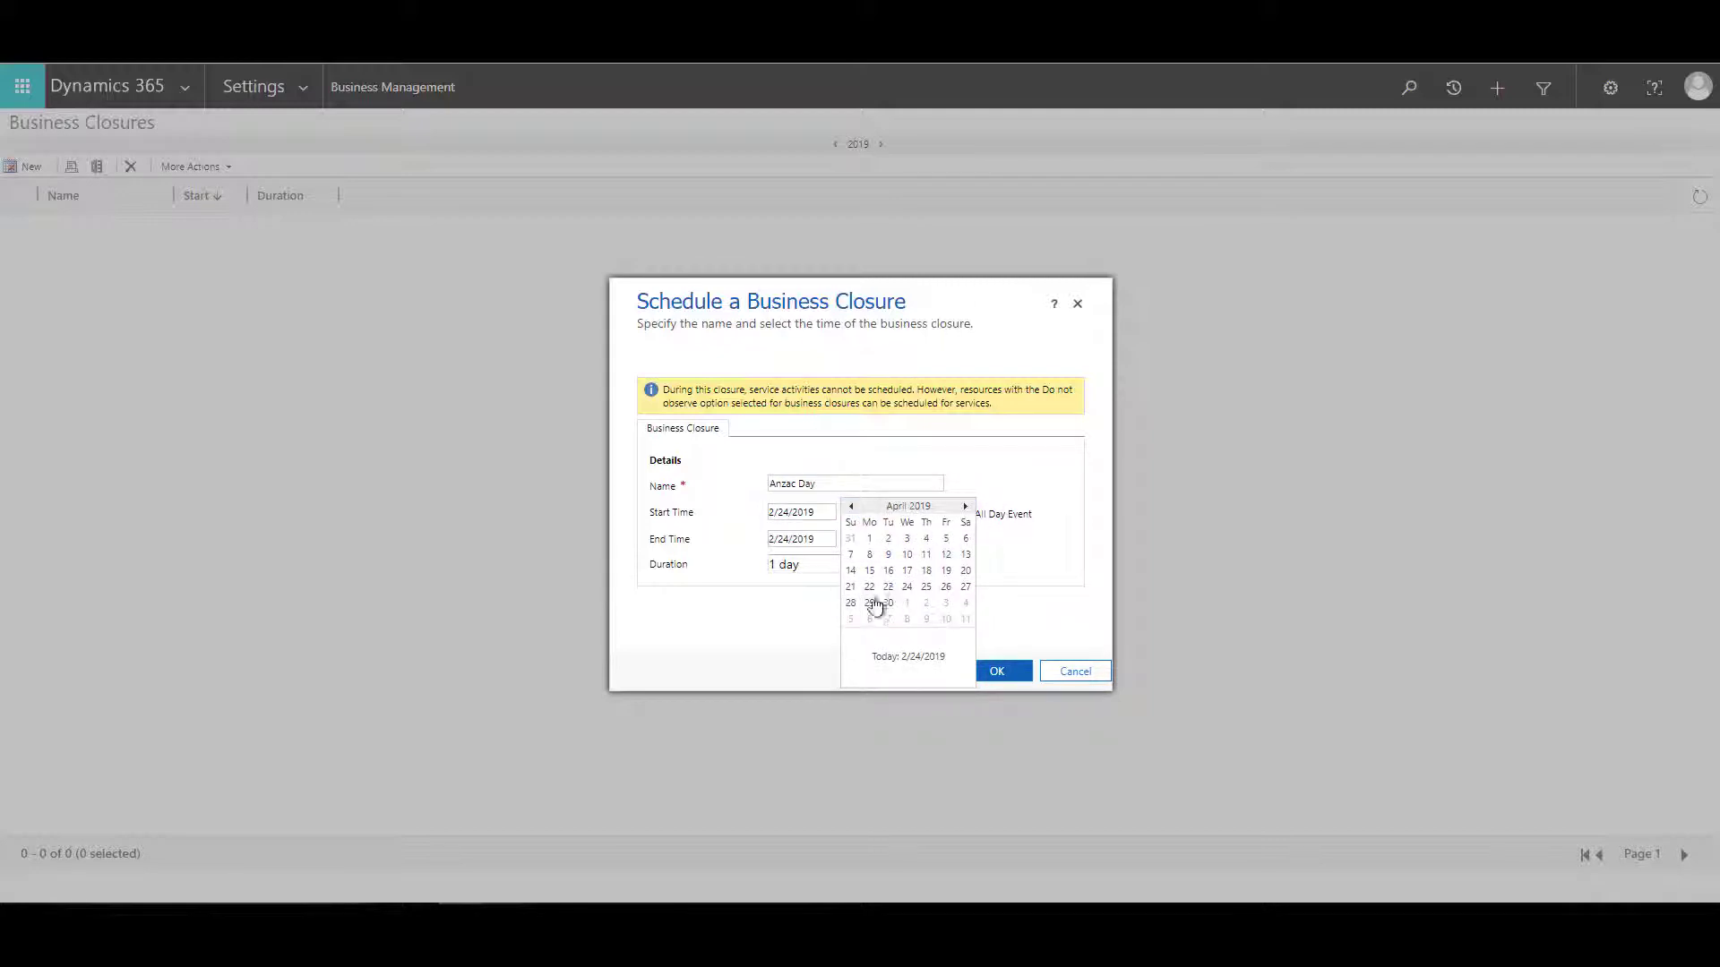
click(926, 585)
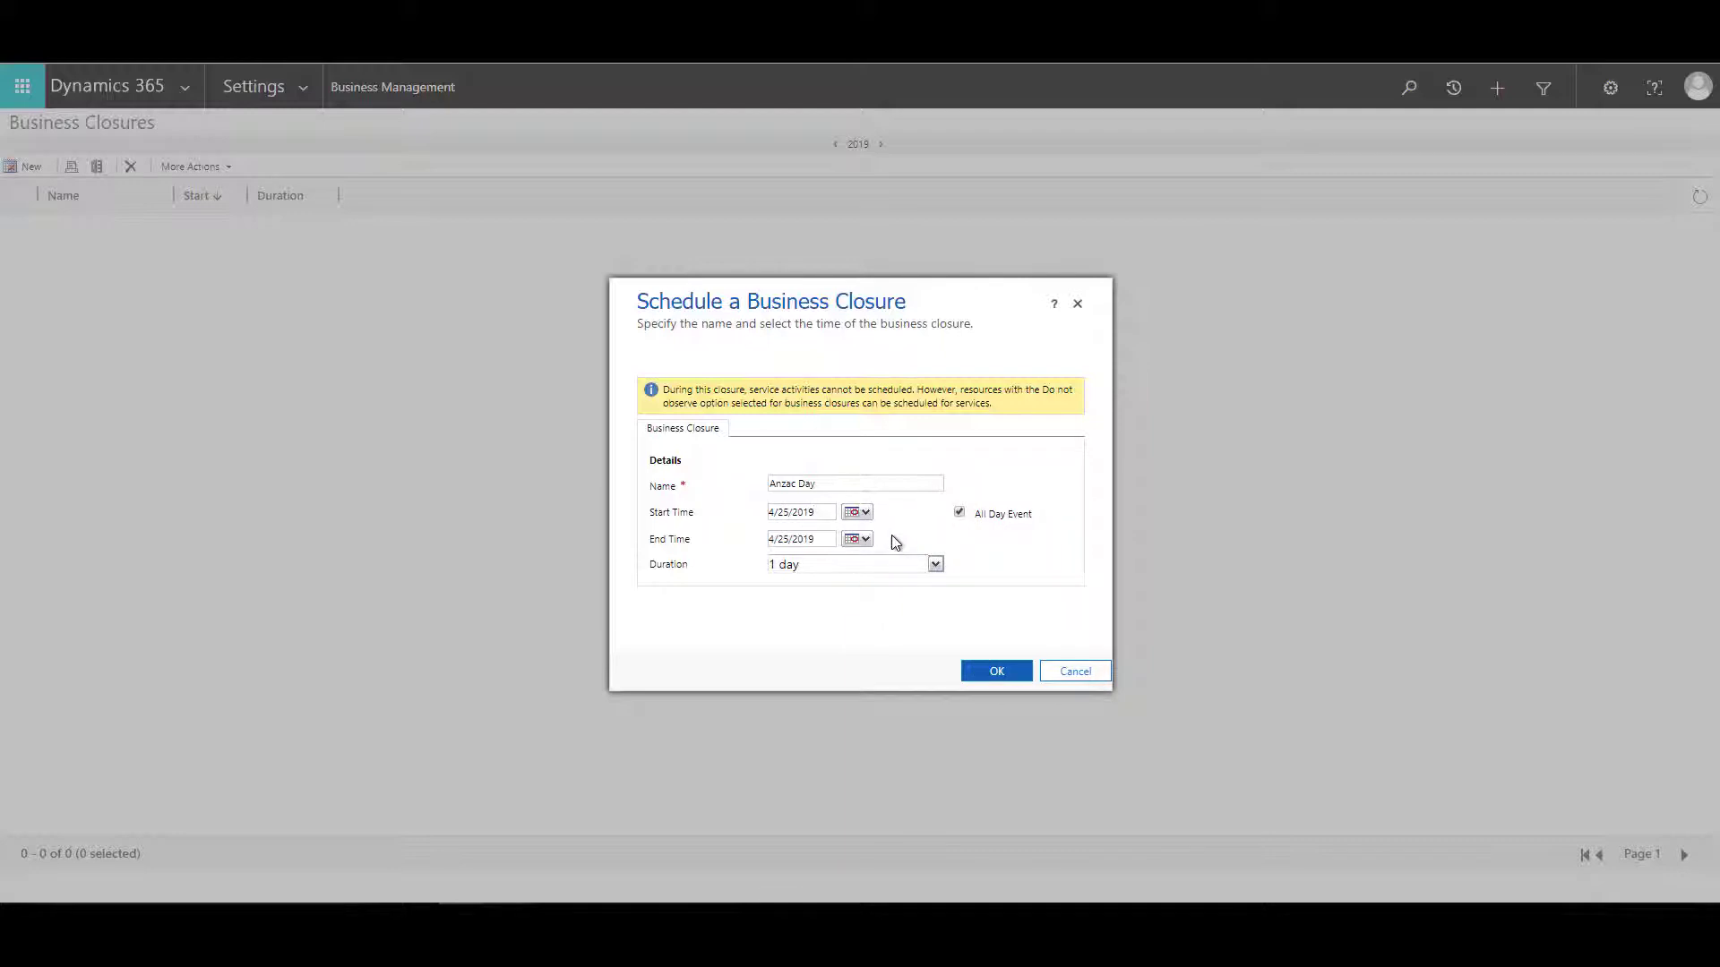
click(959, 516)
click(959, 511)
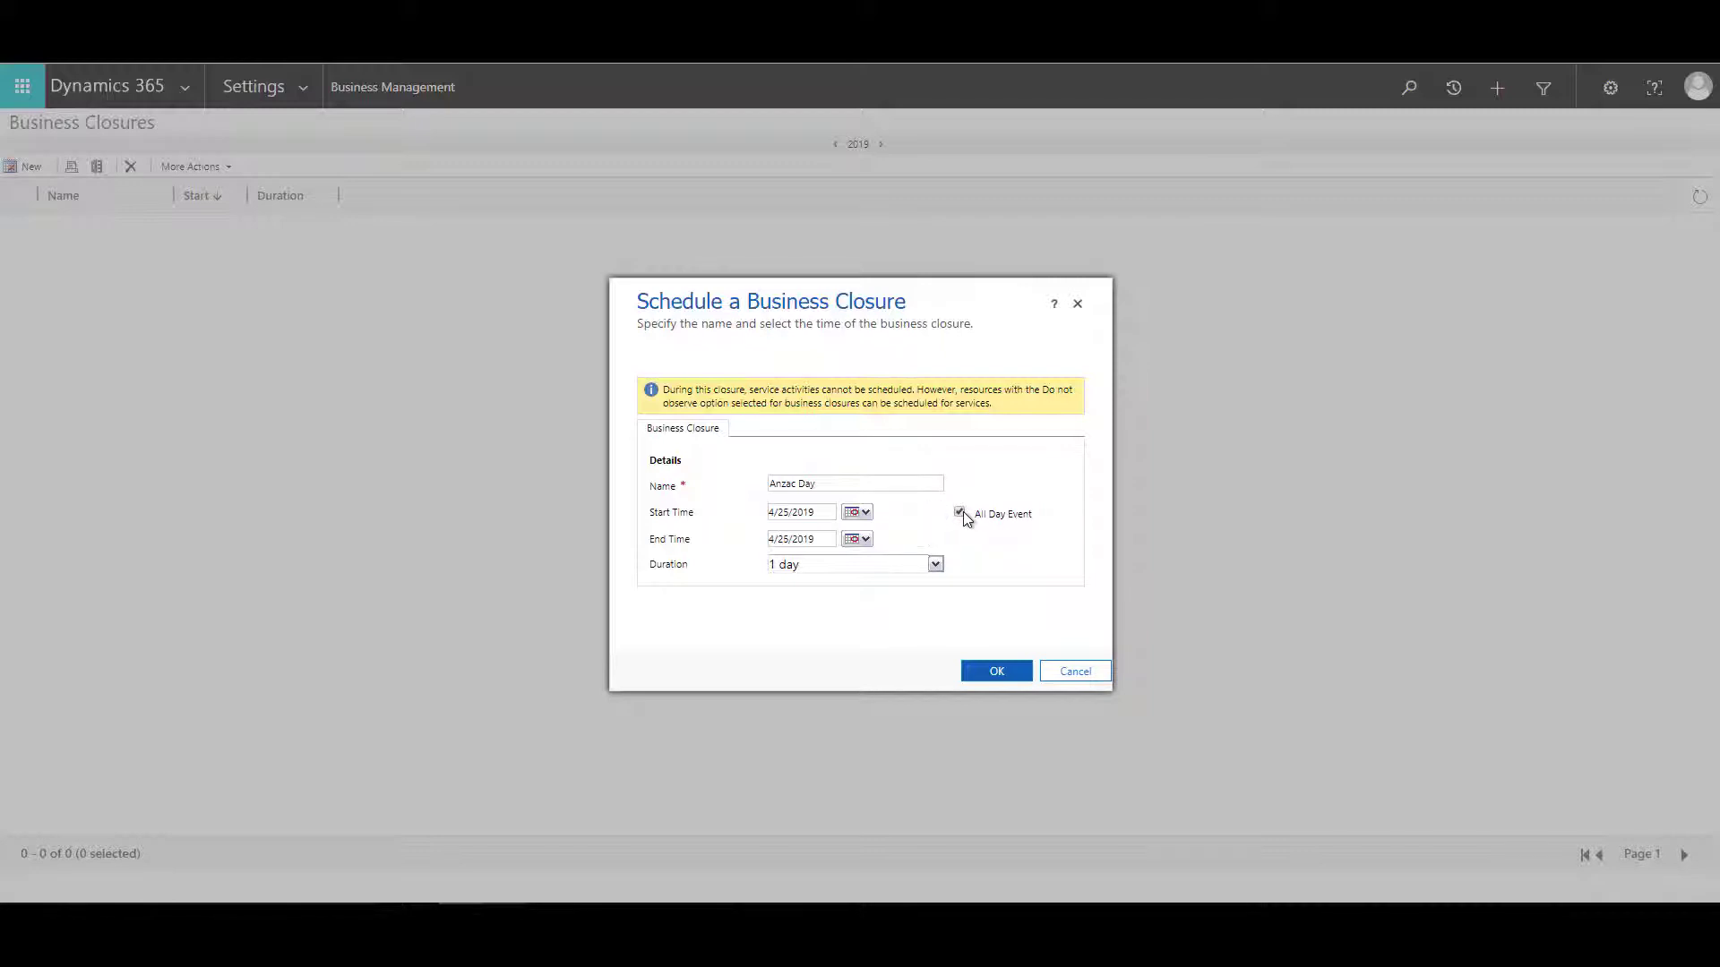
click(935, 566)
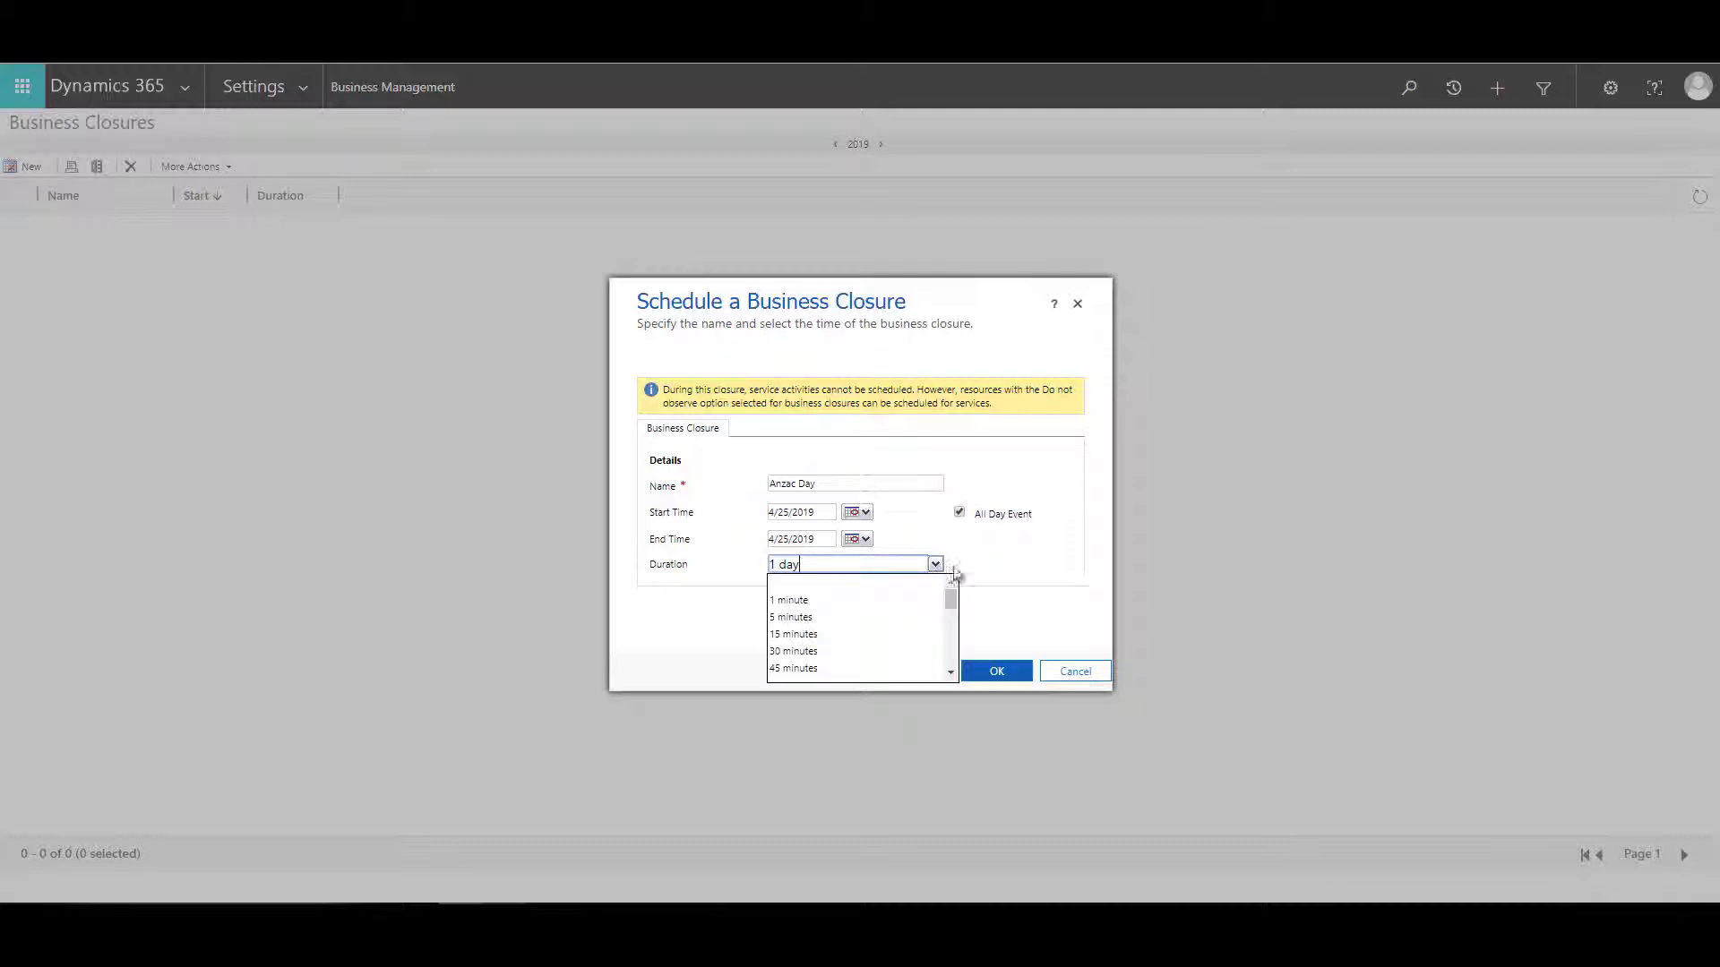
click(1029, 569)
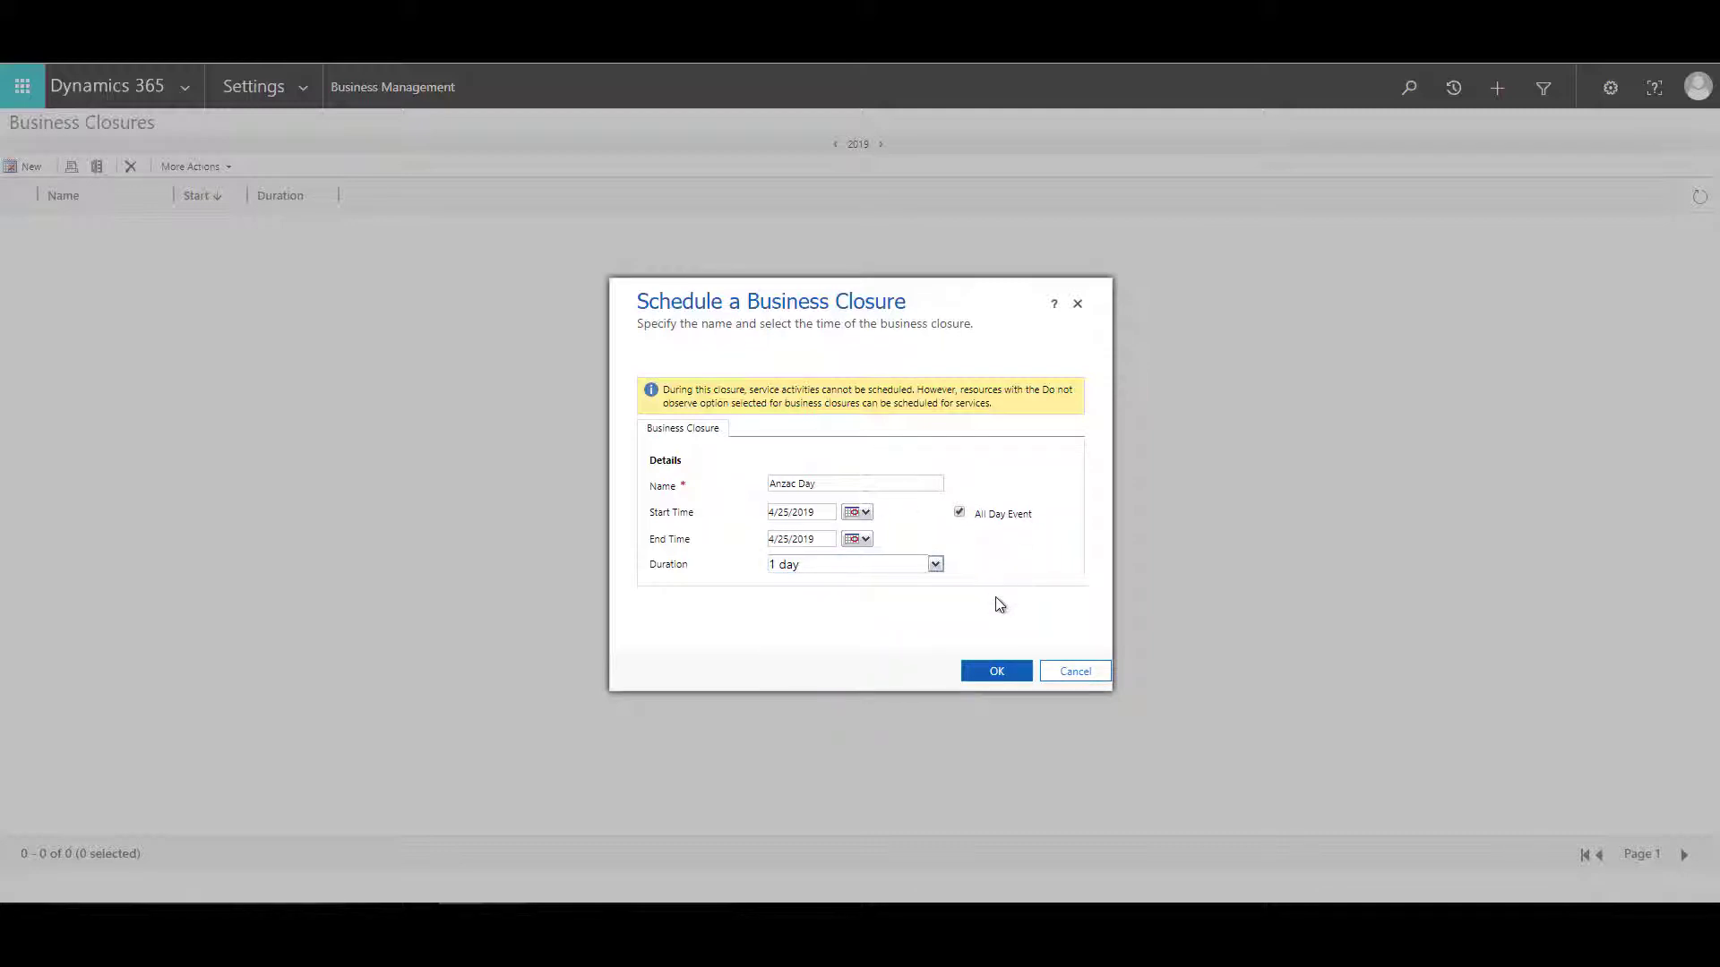
click(985, 677)
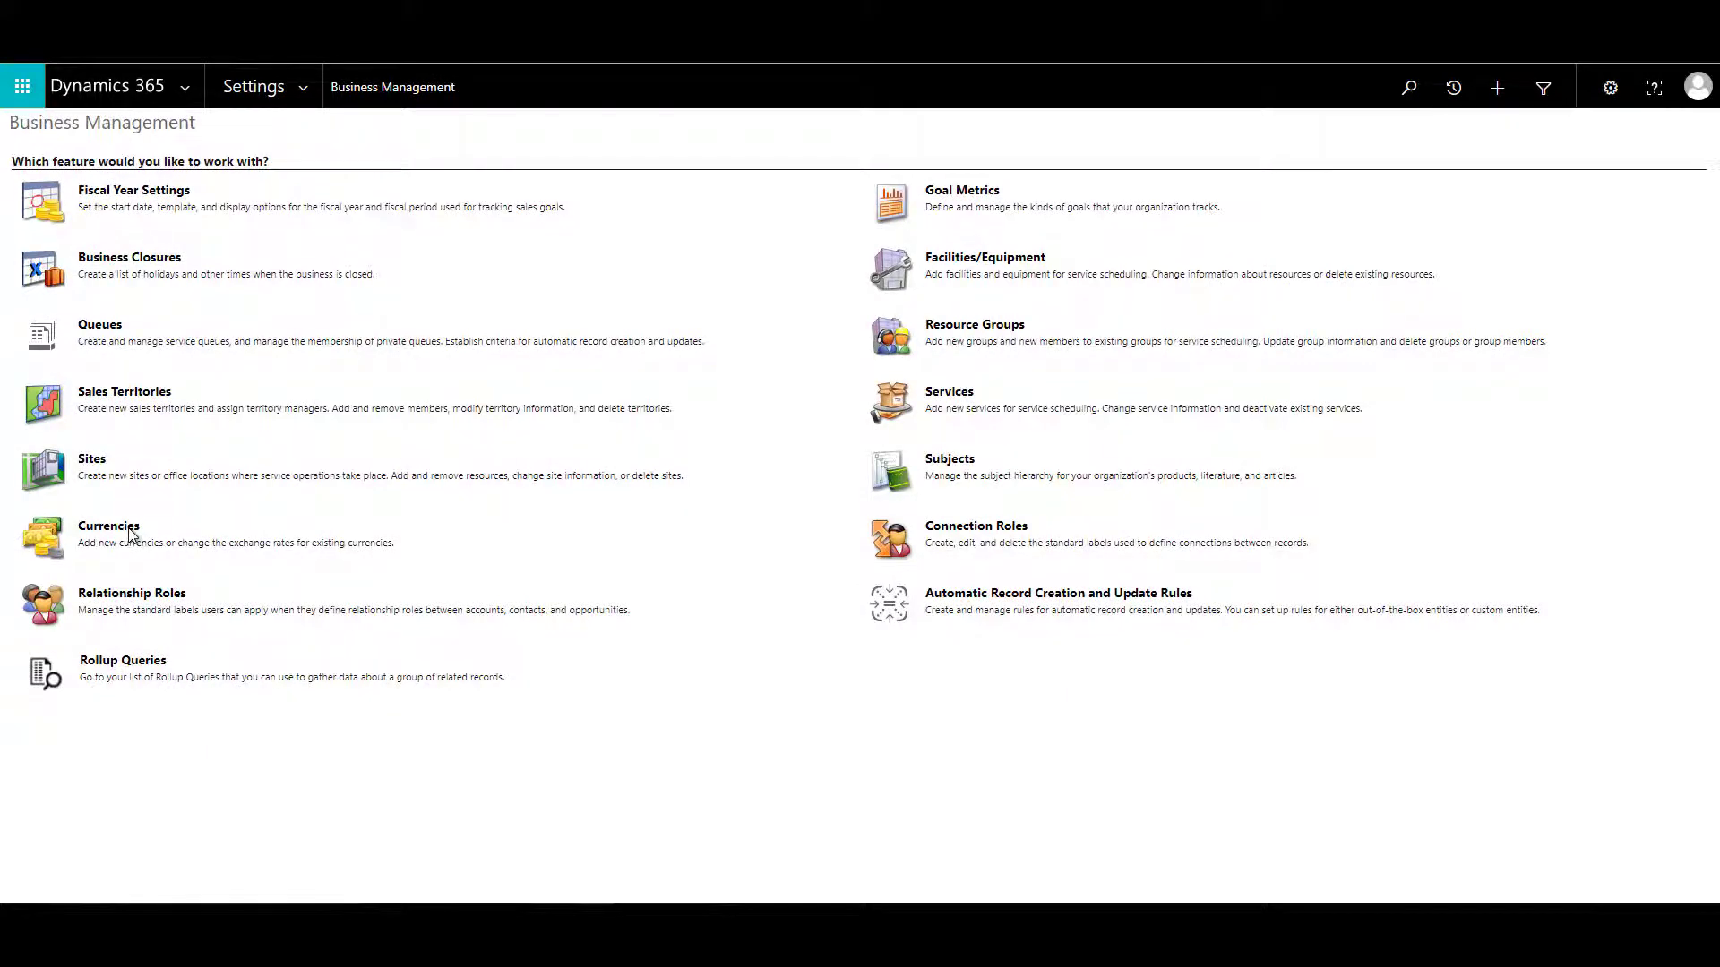
View the active Currencies list, preview the New Currency form and close it.
click(130, 534)
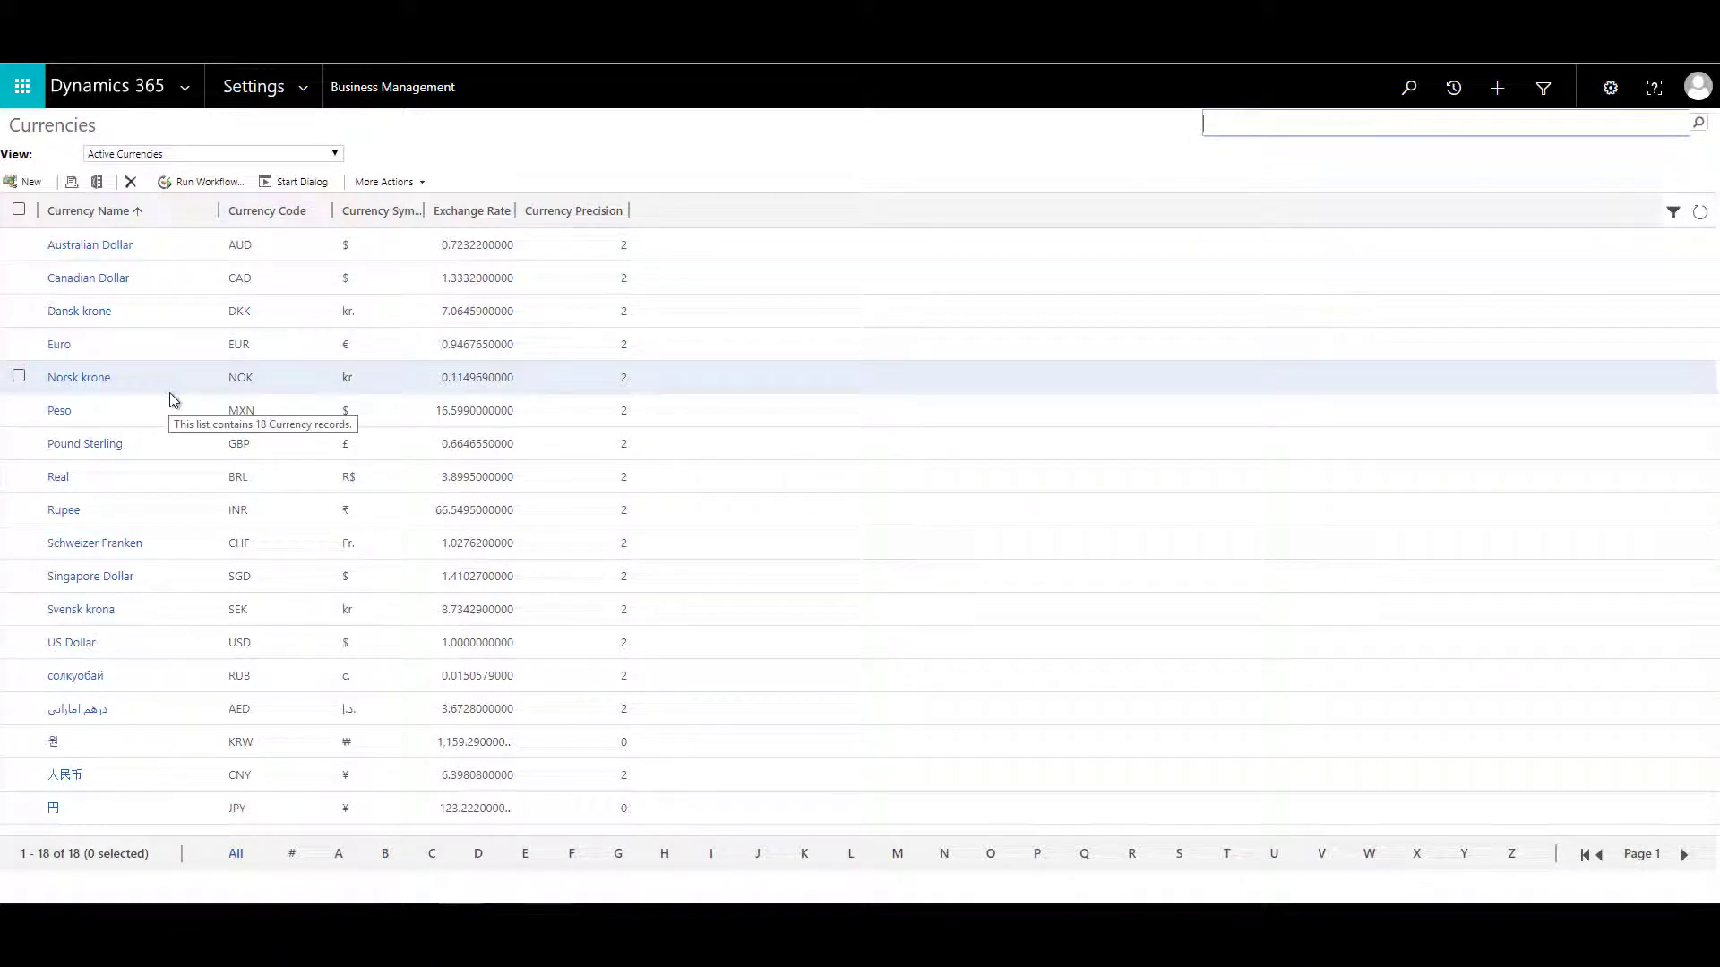
click(28, 182)
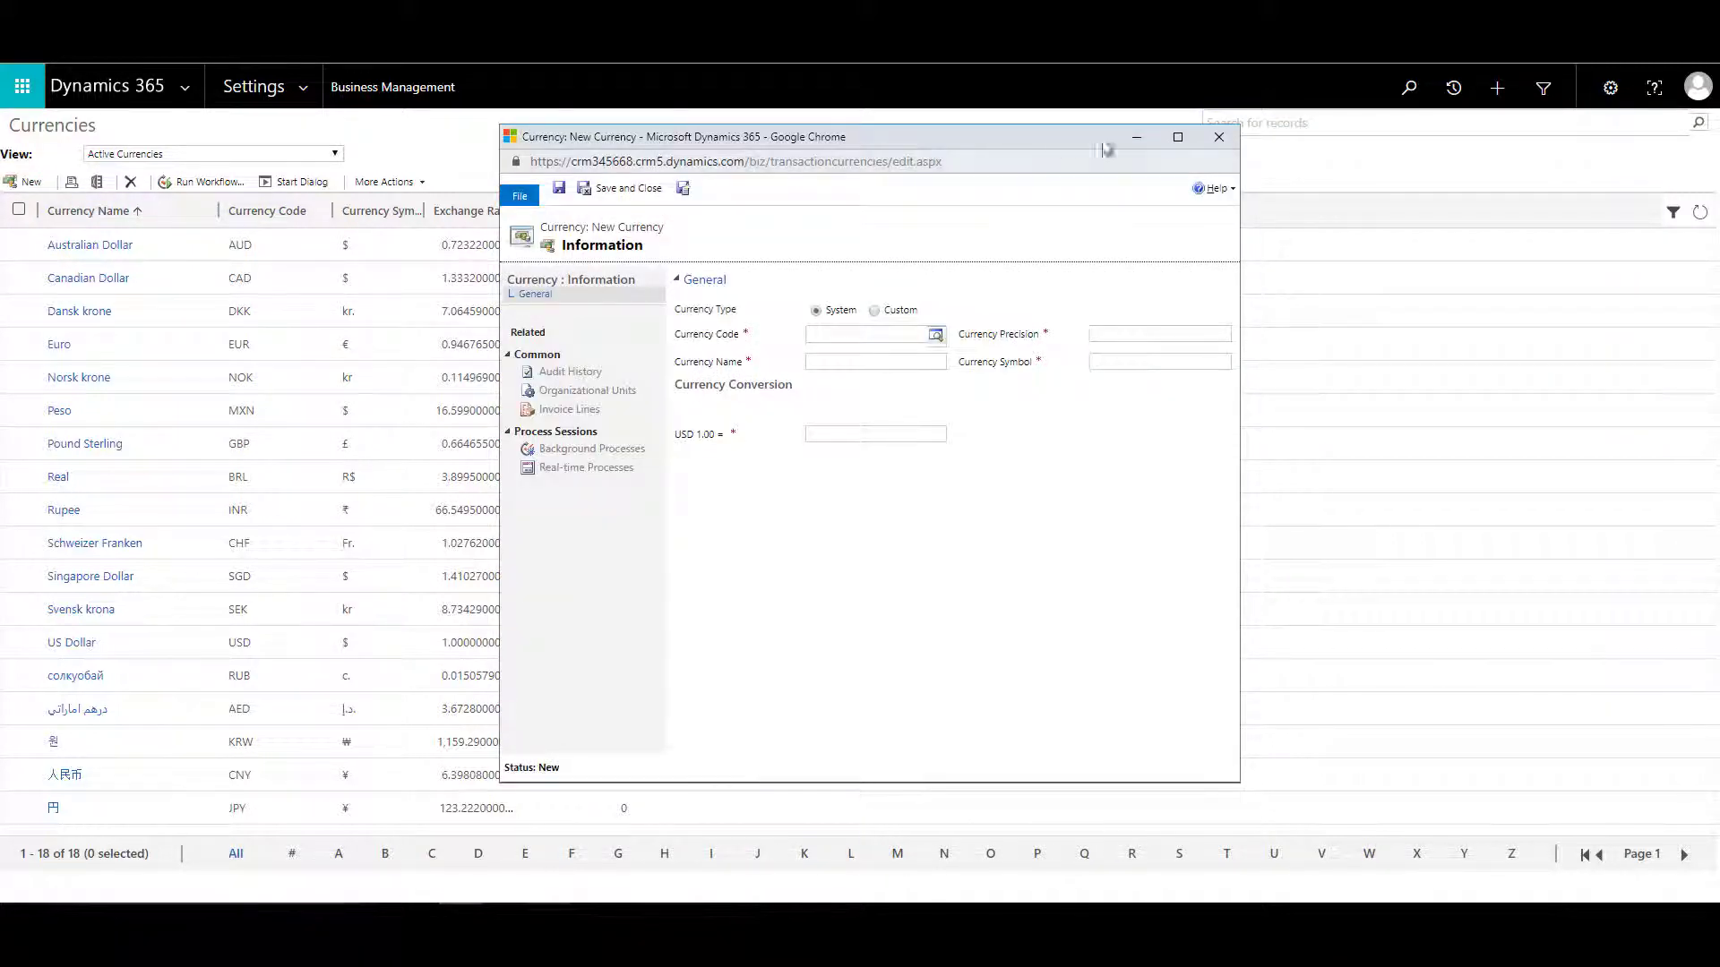
click(1212, 140)
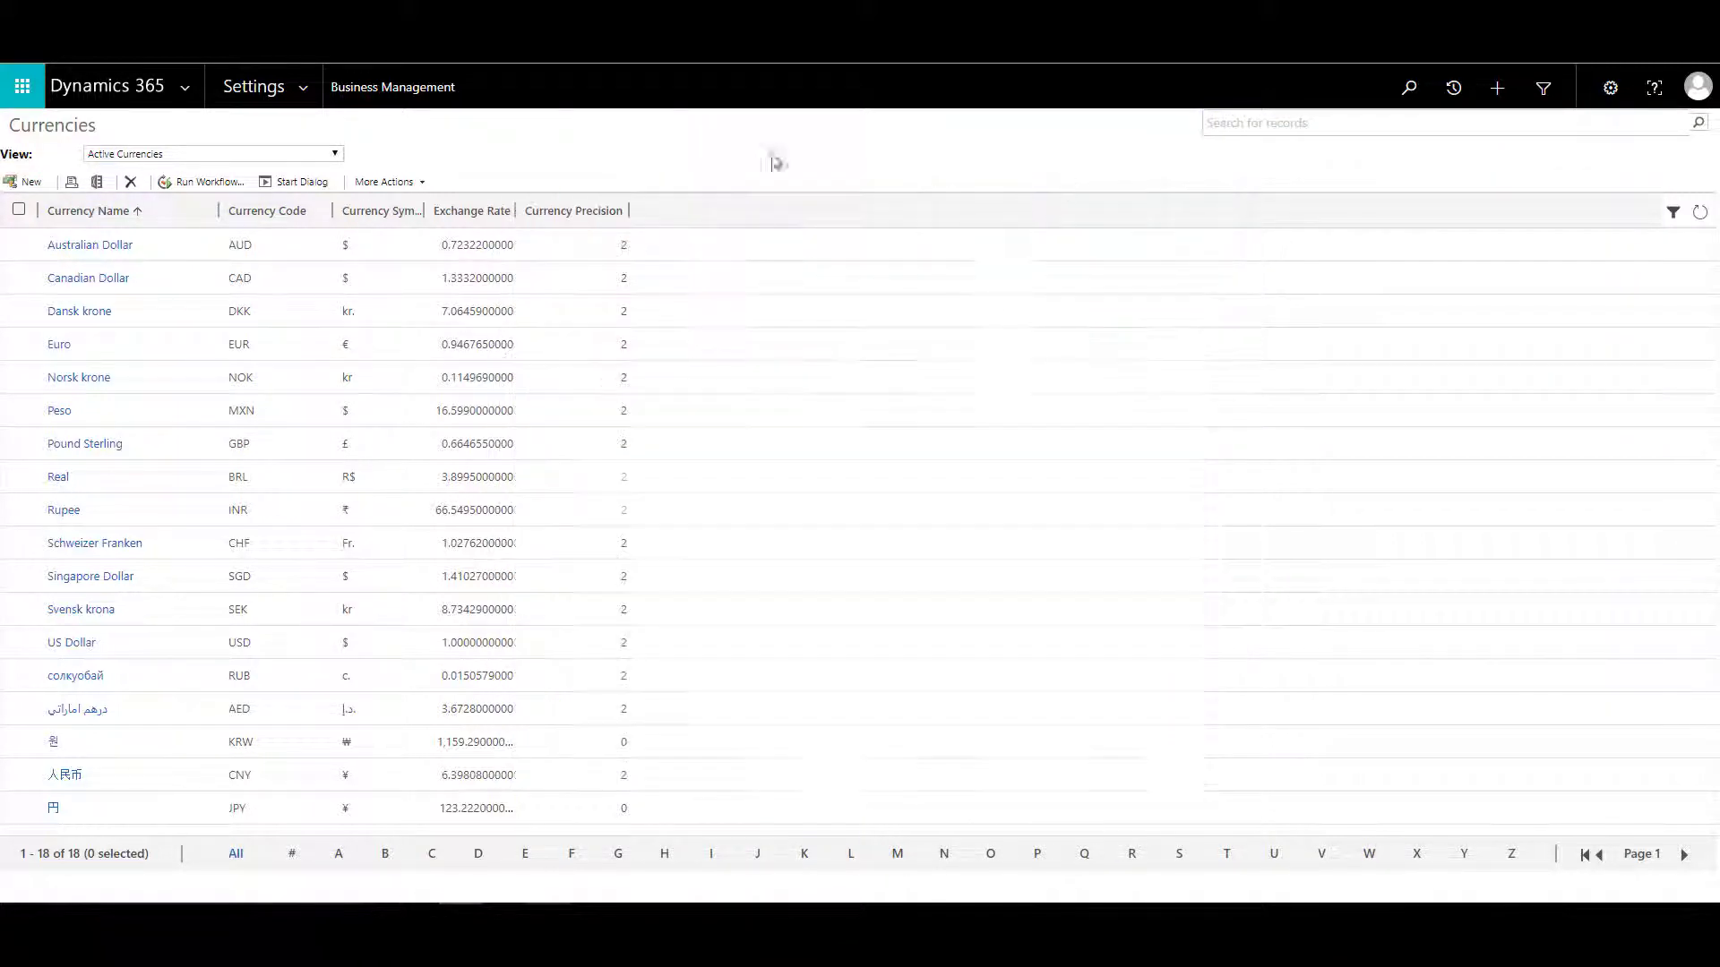
View the Australian Dollar currency record.
click(95, 246)
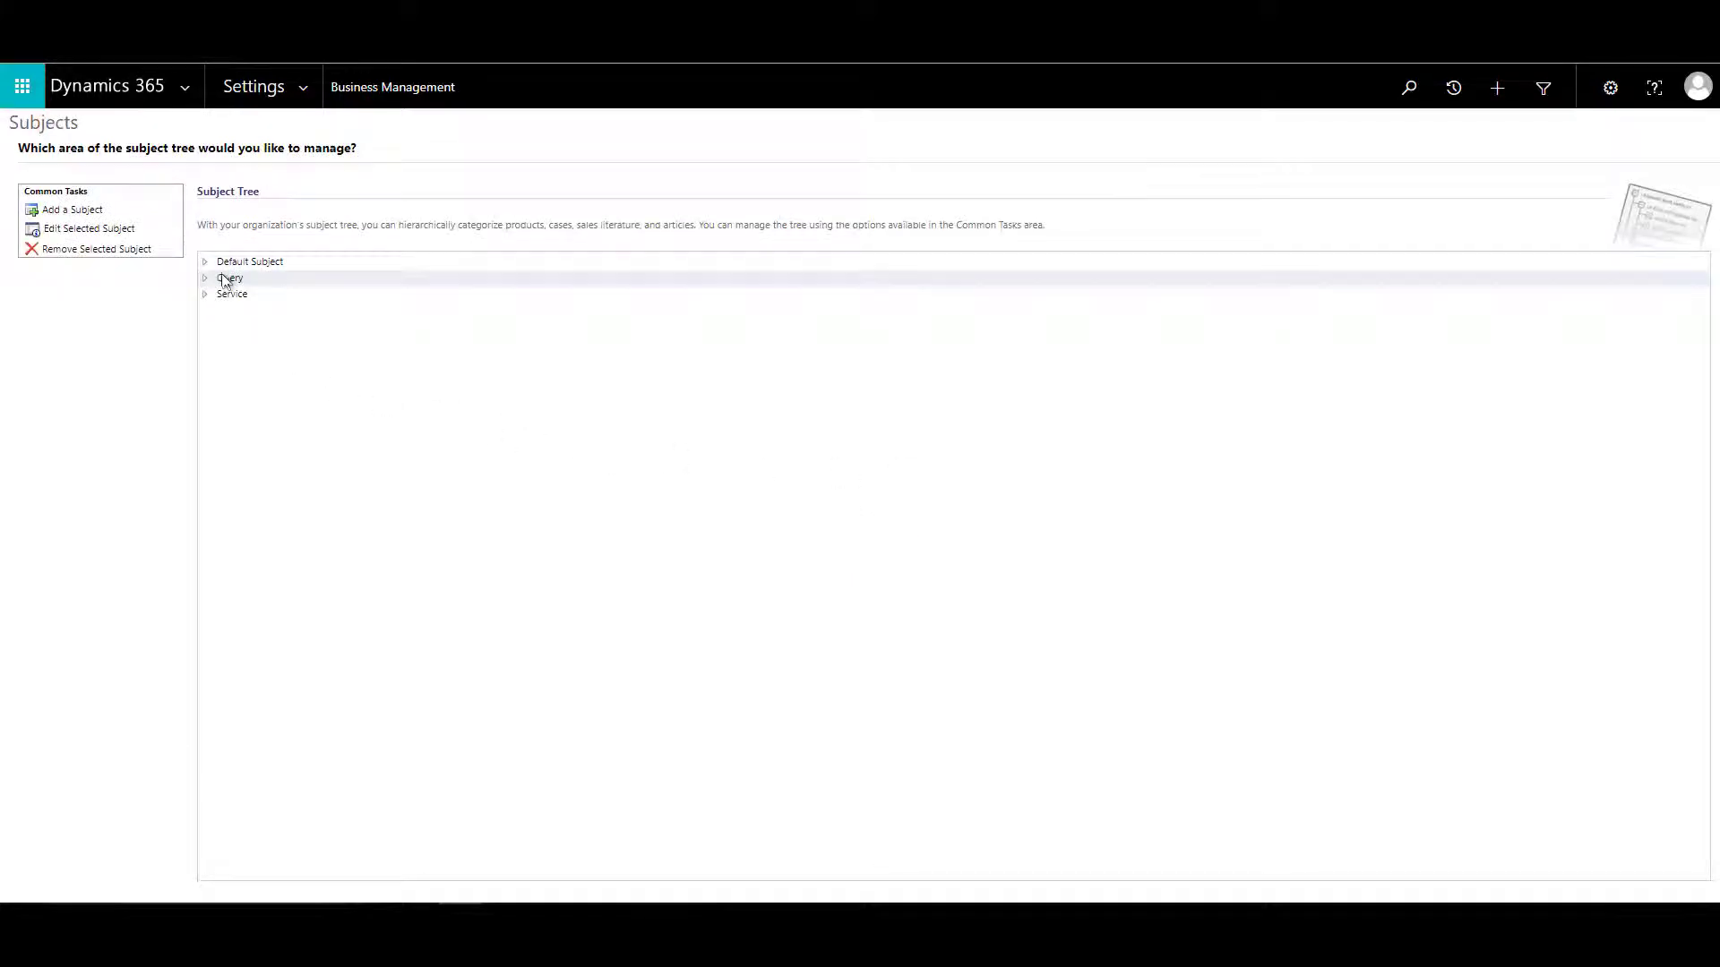
Expand Query to reveal Information and Products, then select Products.
click(209, 282)
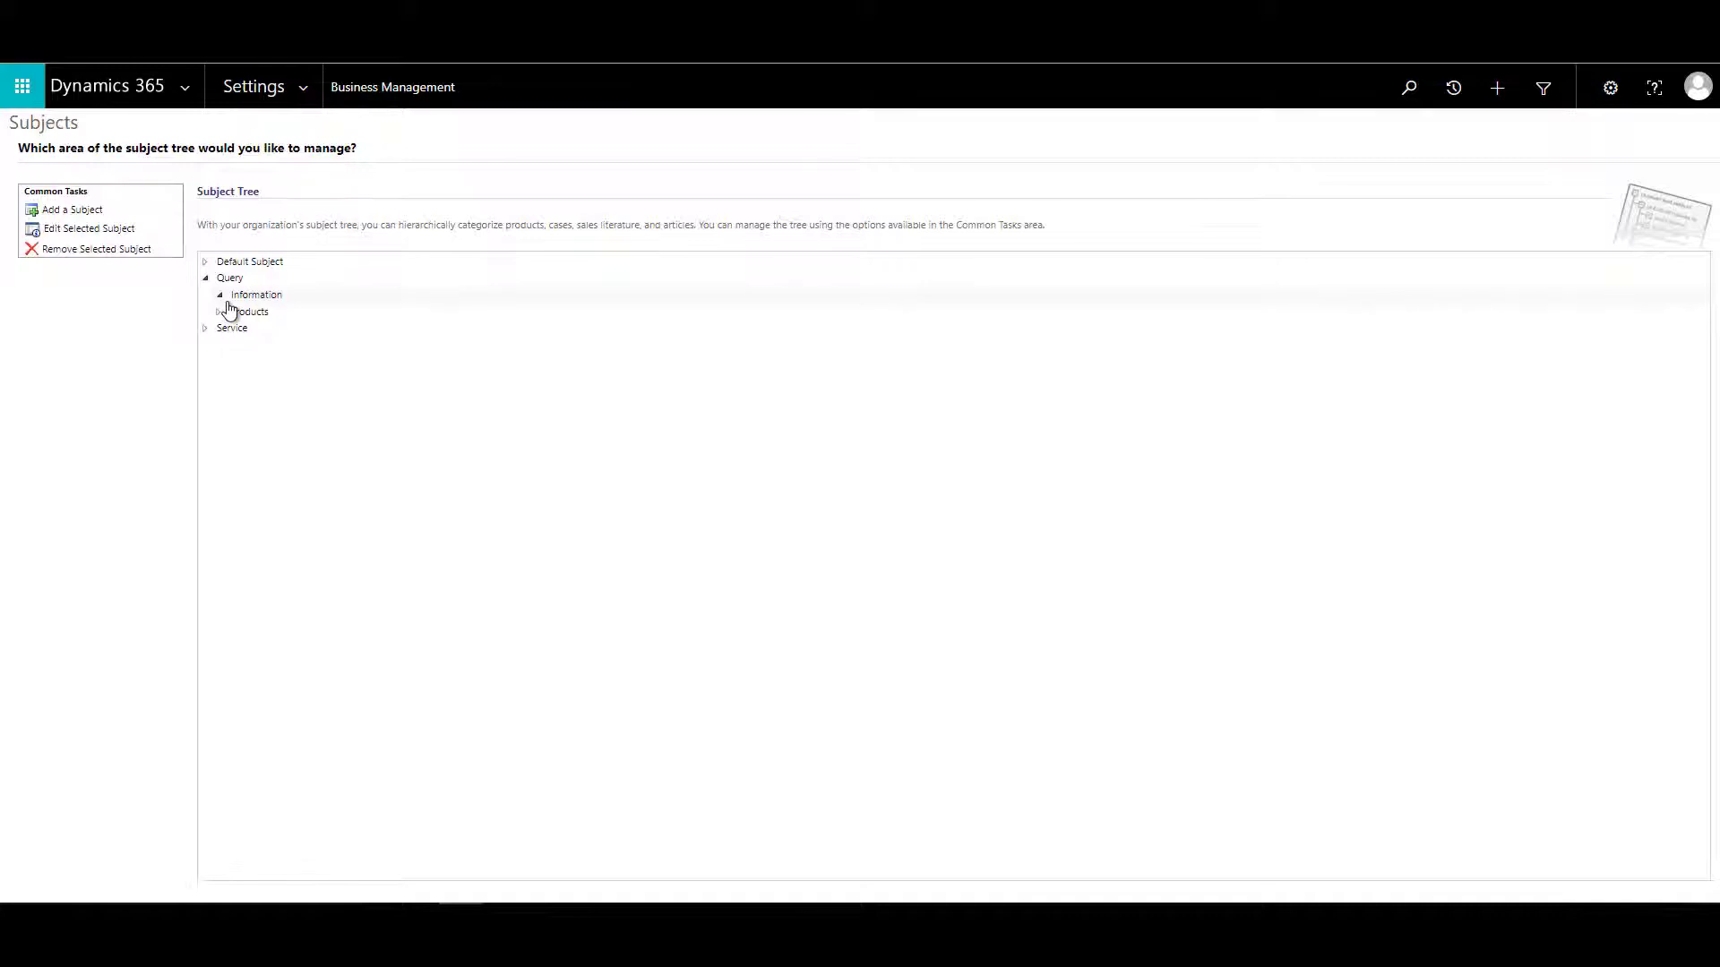
click(243, 317)
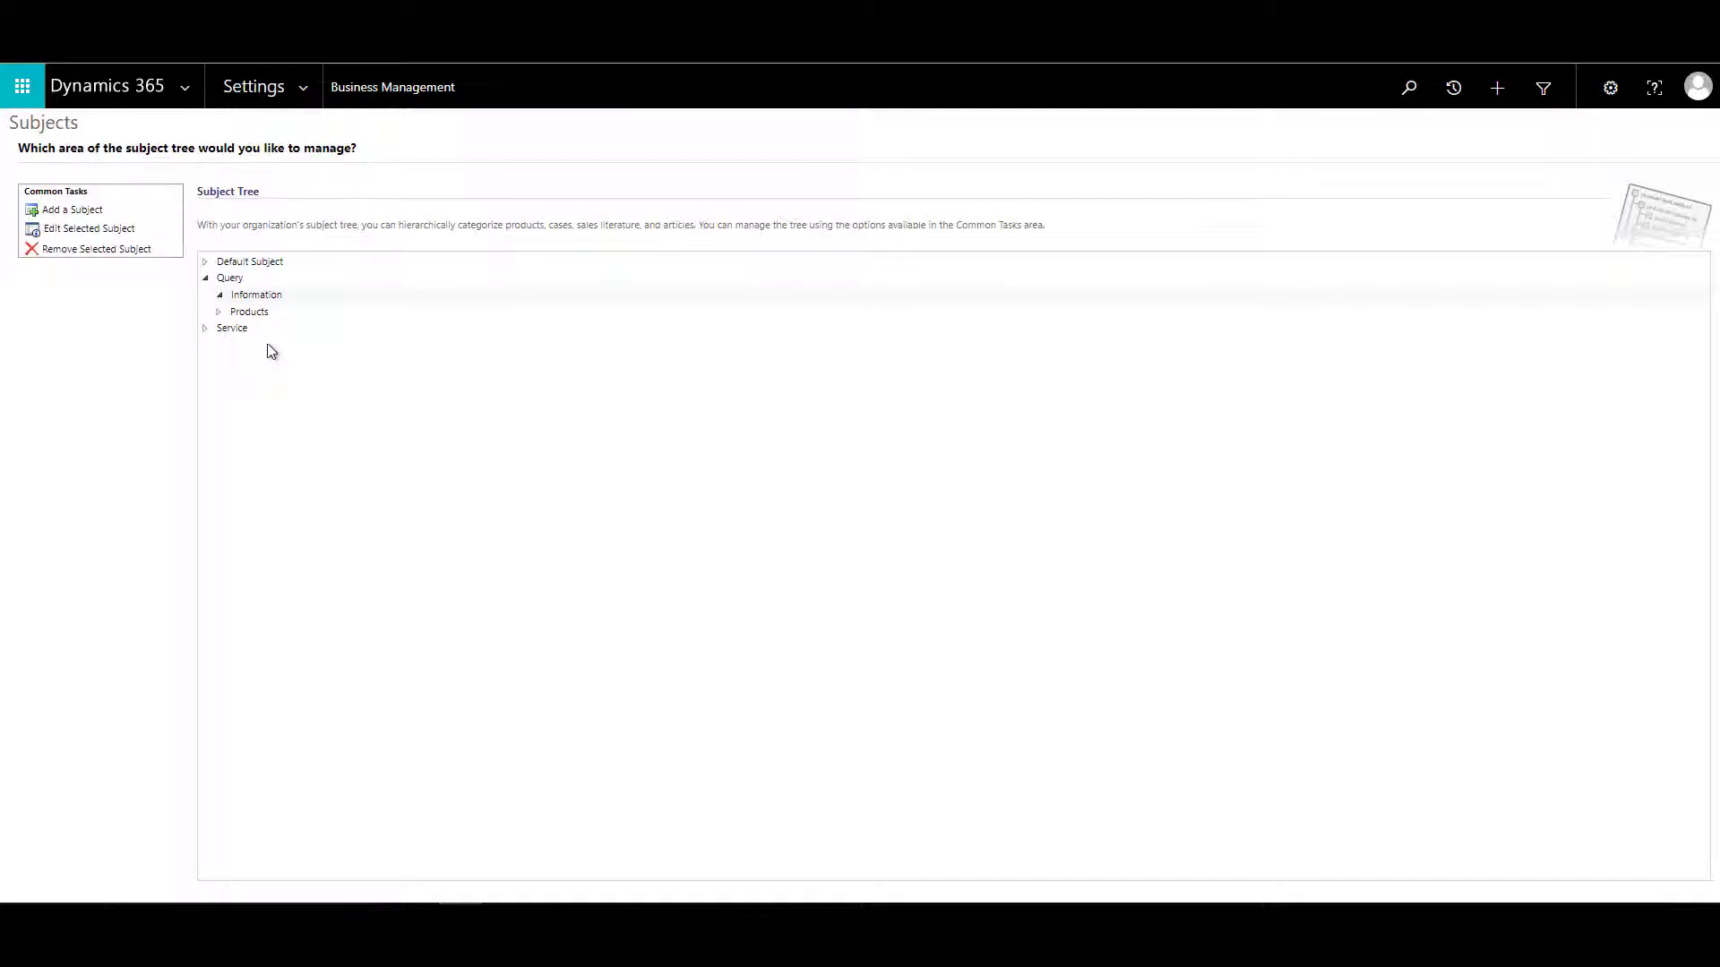
Bring up the Default Subject's details from the subject tree.
double_click(251, 265)
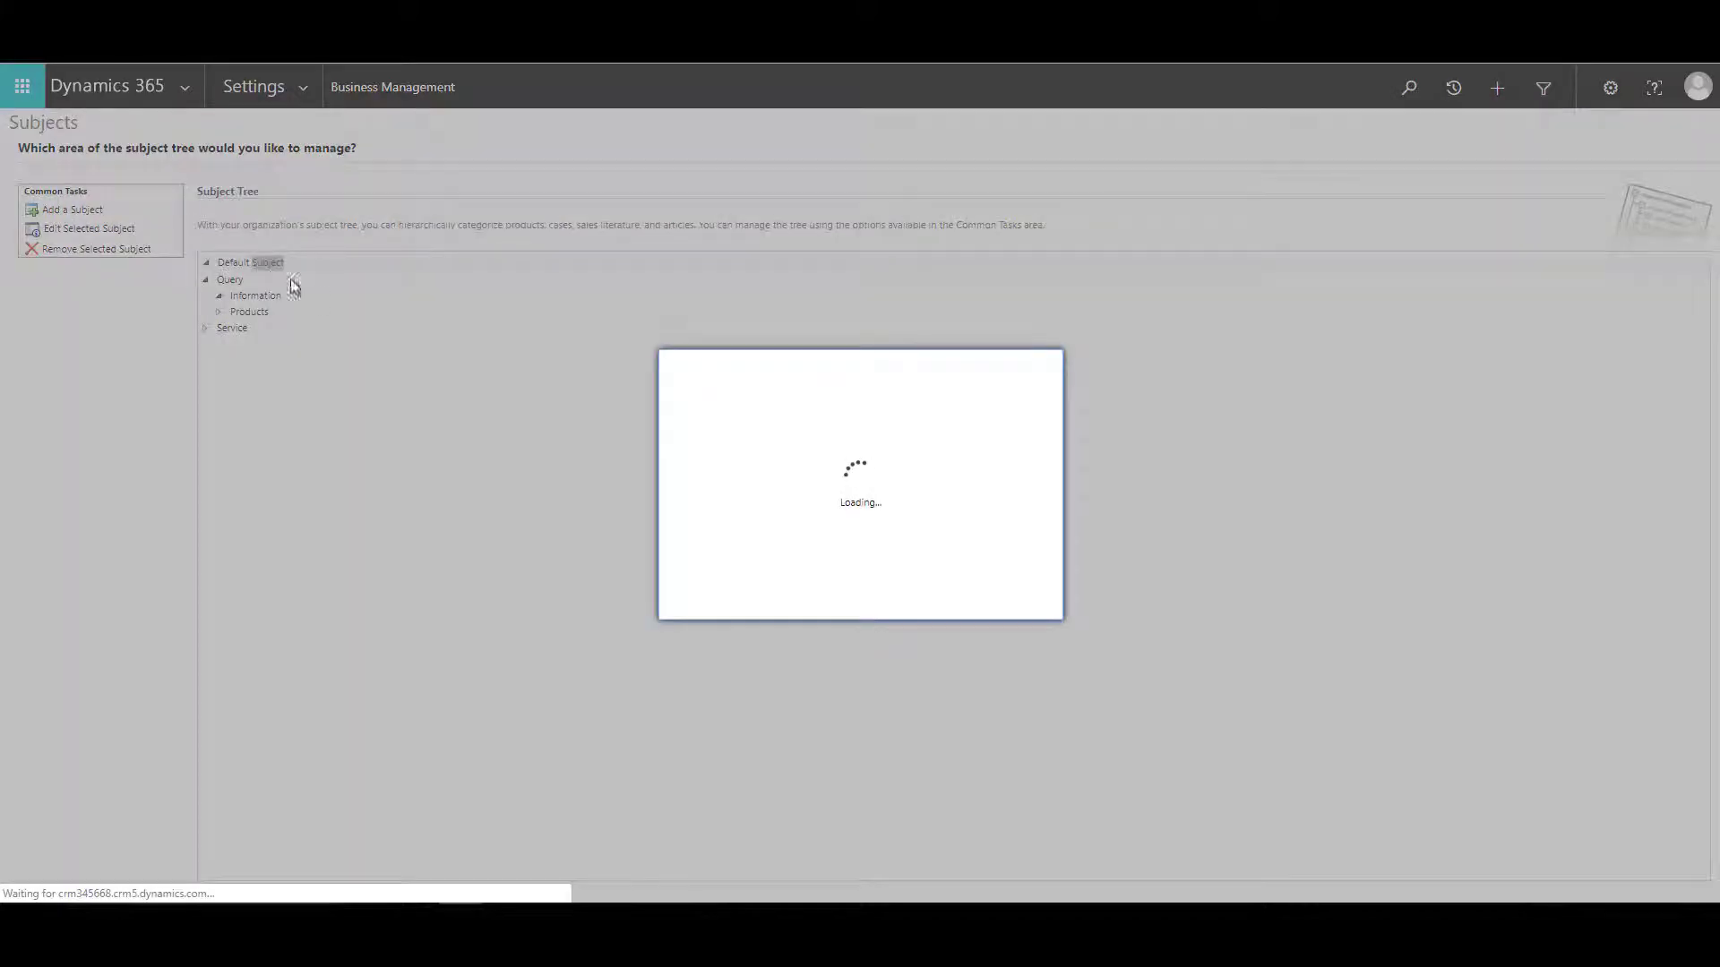